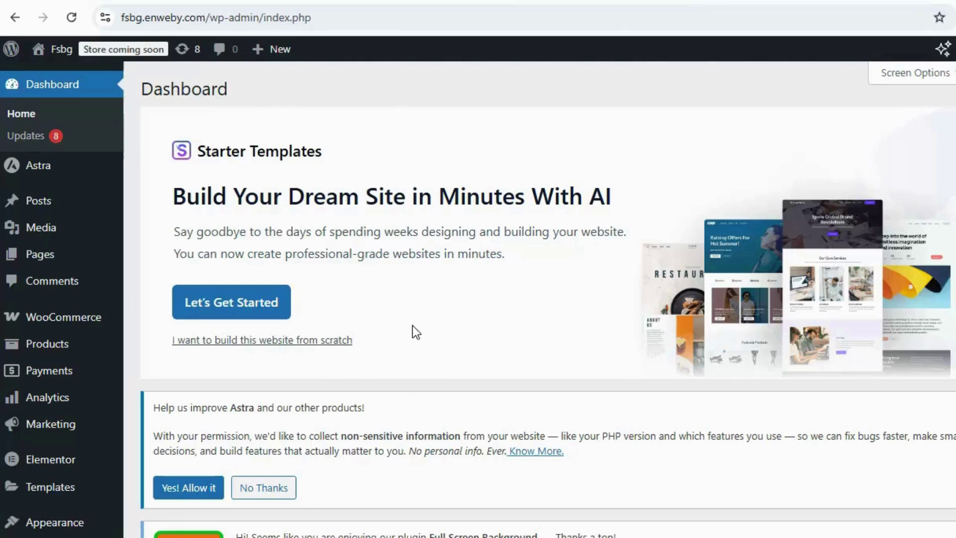
Open the global settings of the Full Screen Background plugin.
scroll(412, 325, "down", 3)
left_click(40, 408)
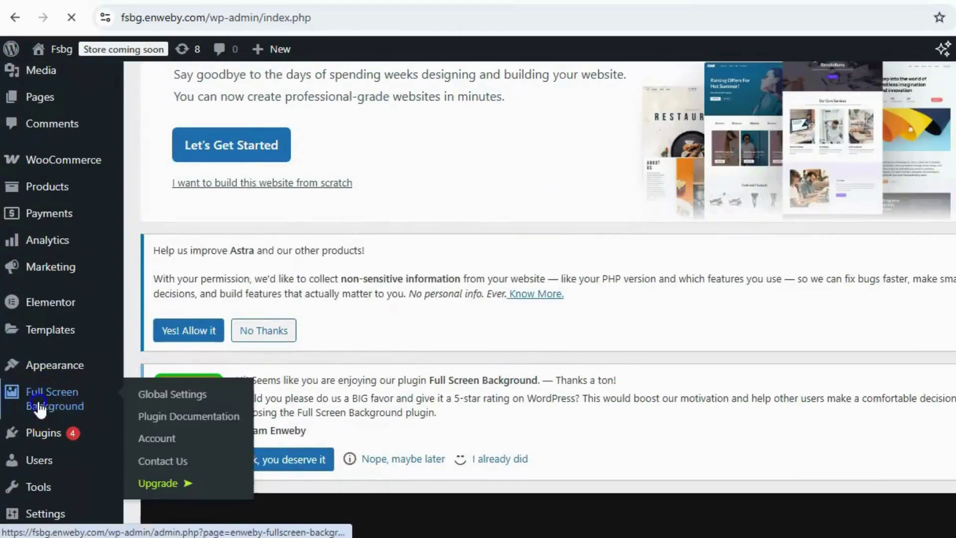
scroll(423, 334, "down", 5)
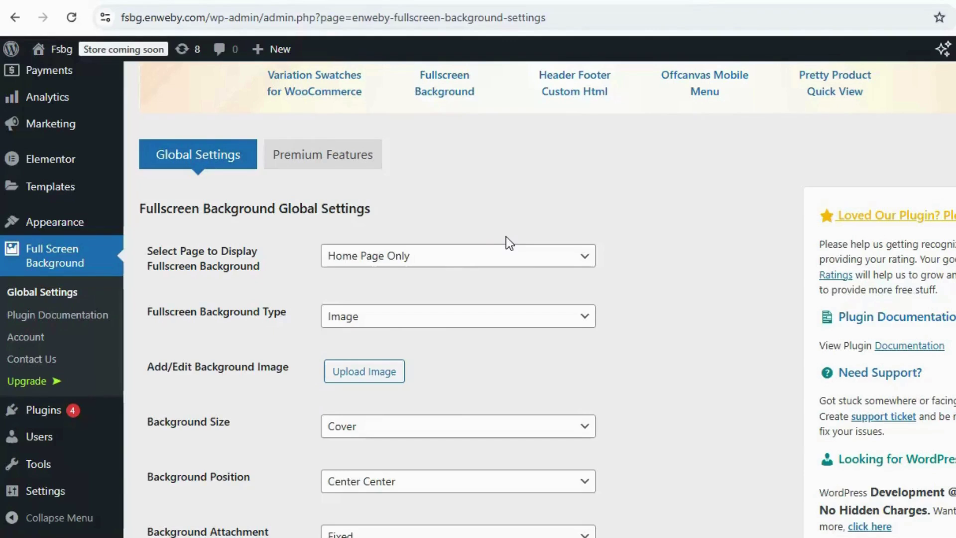
Set the fullscreen background to display on Home Page Only, keeping Image as the background type.
left_click(493, 258)
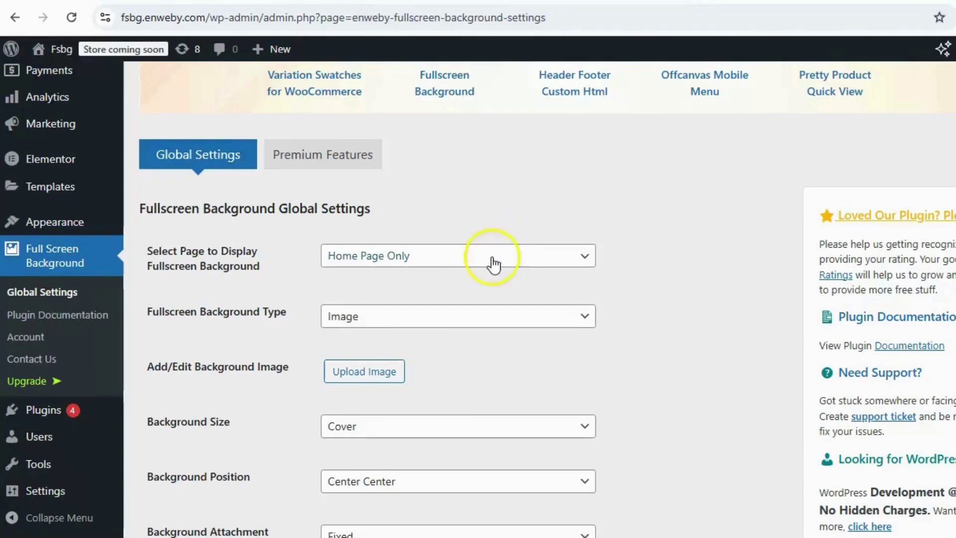
left_click(493, 259)
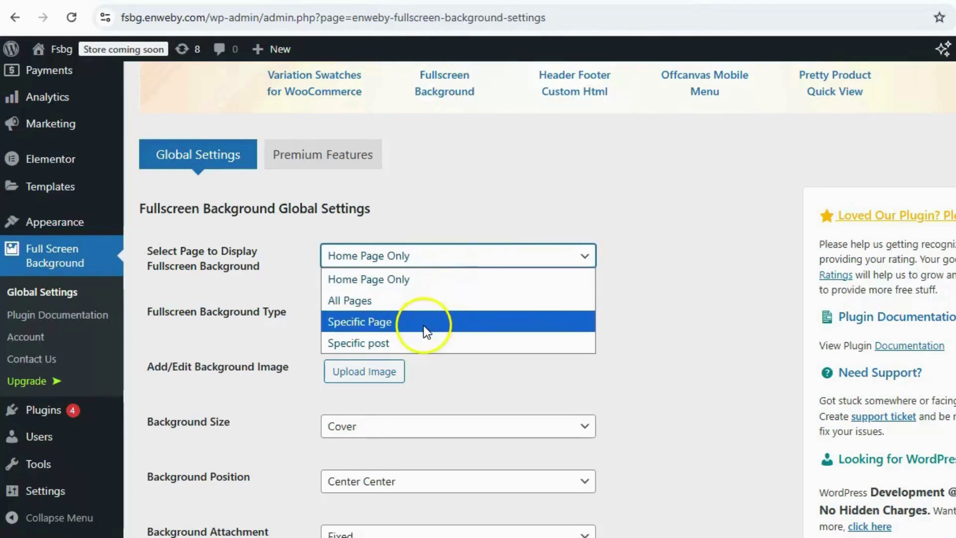
left_click(402, 286)
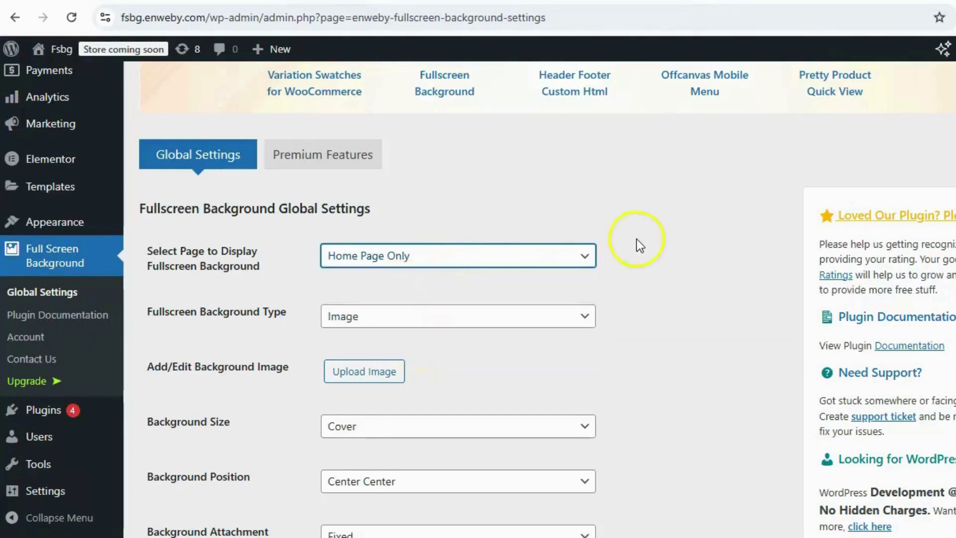
scroll(639, 256, "down", 3)
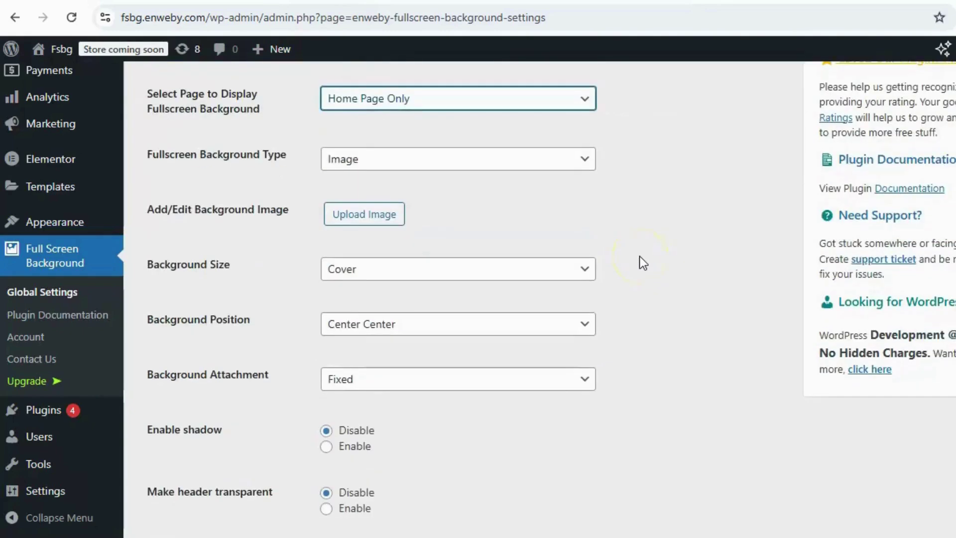
scroll(501, 286, "up", 2)
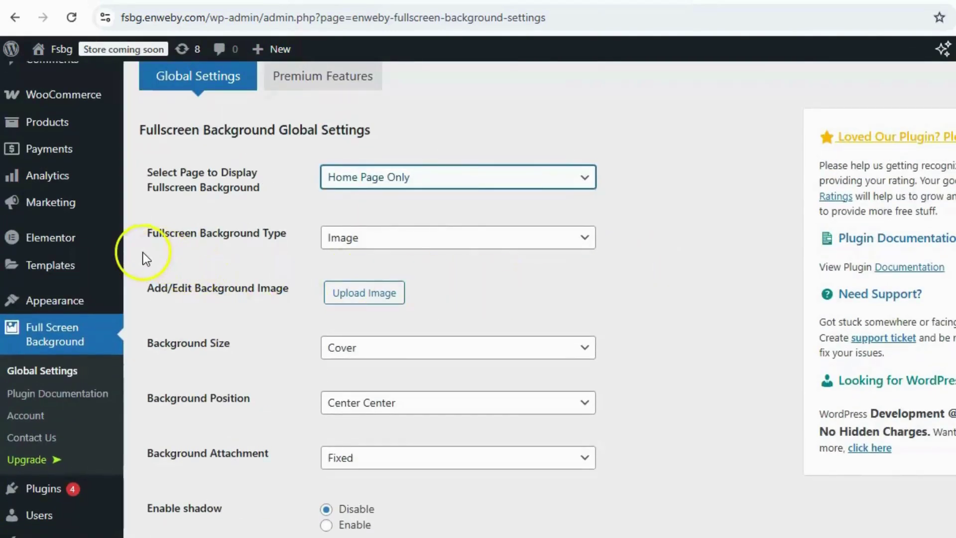
left_click(390, 247)
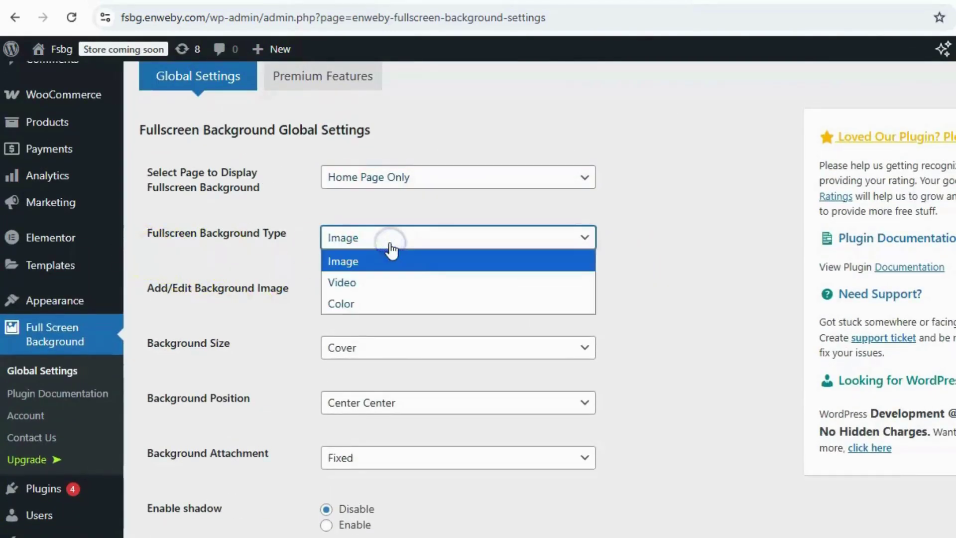
left_click(743, 244)
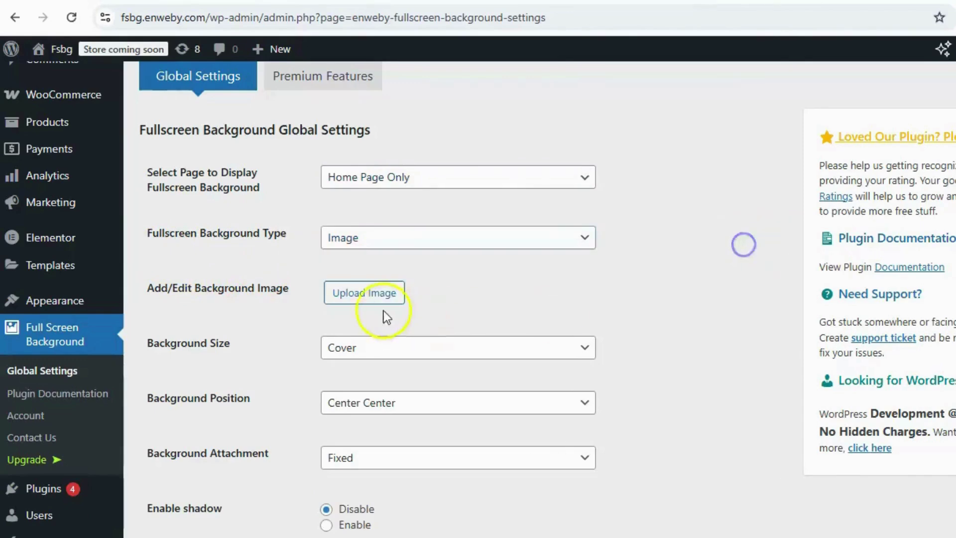
Choose the city skyline photo with the crowd from the media library as the background image and save the settings.
left_click(360, 292)
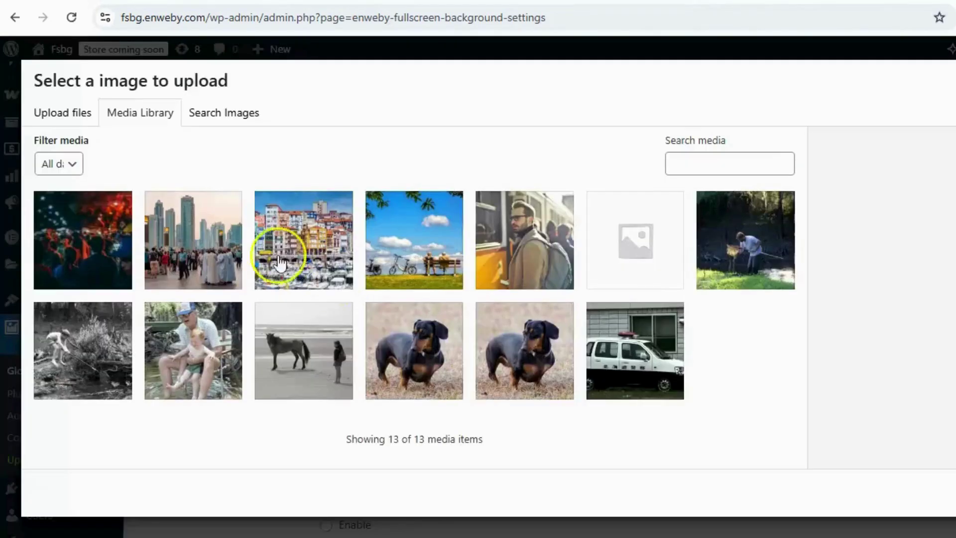
left_click(194, 264)
left_click(946, 493)
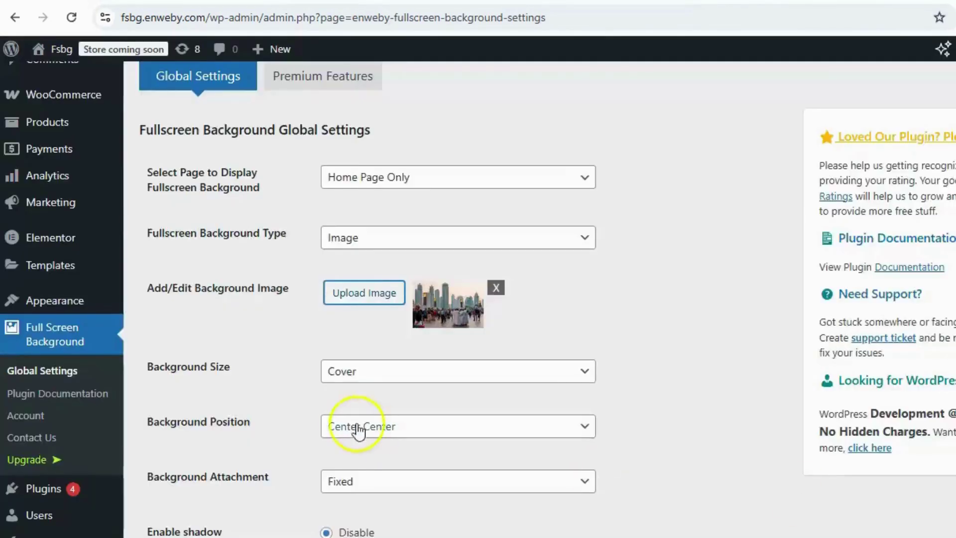
scroll(373, 427, "down", 5)
left_click(171, 520)
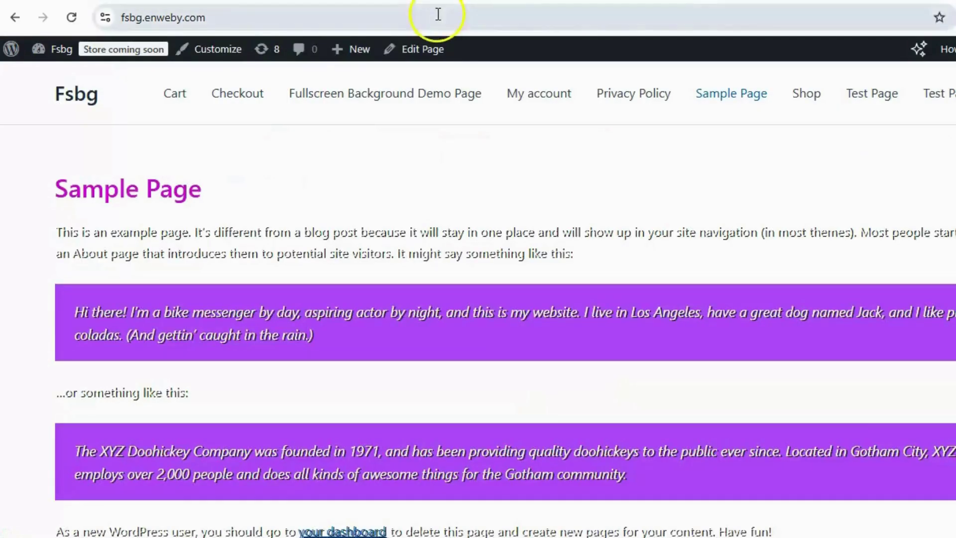
Reload the site's home page and look over its fullscreen background down to the footer.
left_click(438, 14)
key("Return")
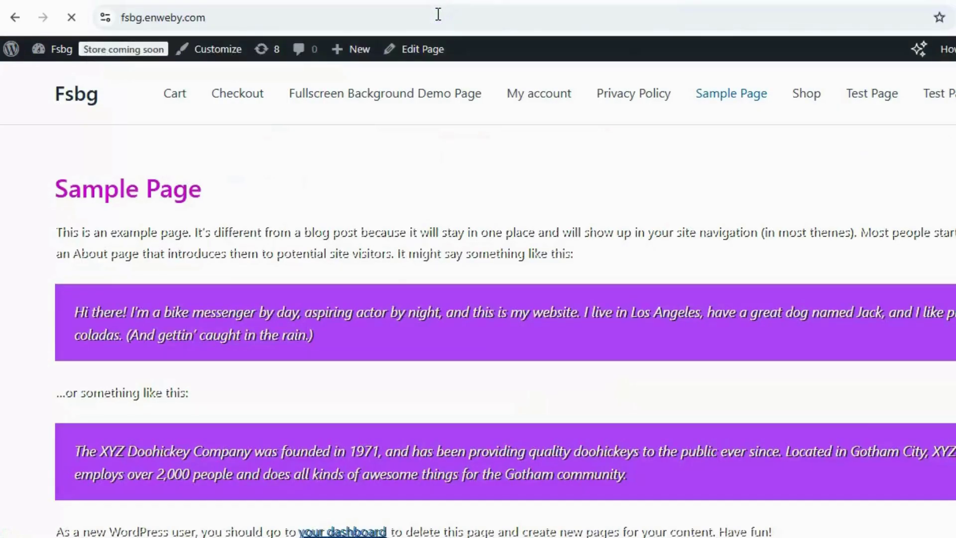
scroll(446, 184, "down", 3)
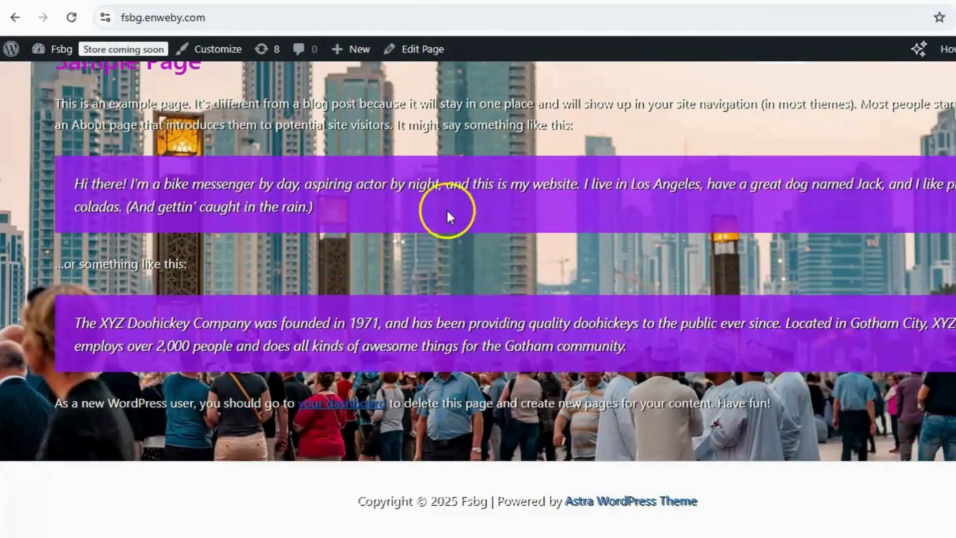
scroll(448, 197, "up", 3)
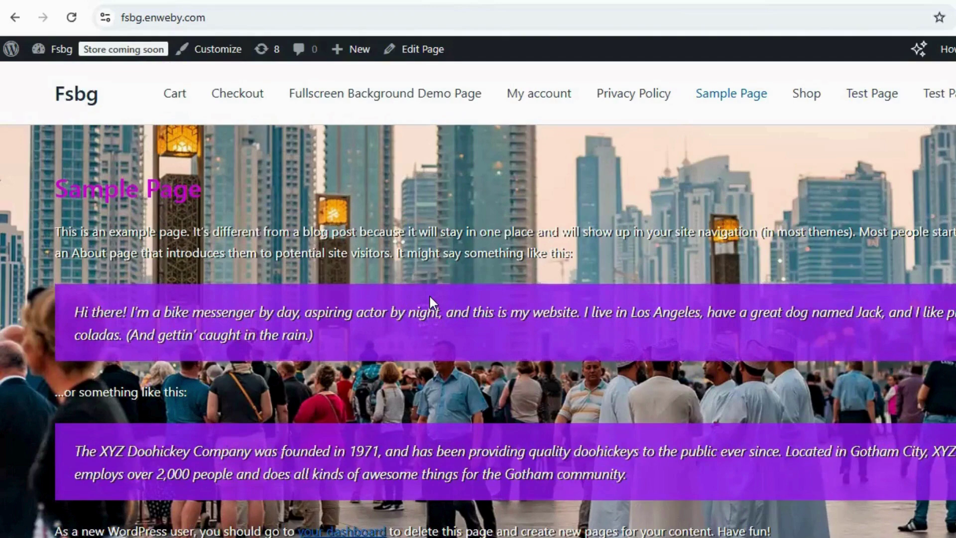
Return to the plugin settings, set the fullscreen background to display on All Pages, and save the changes.
key("alt+Left")
scroll(397, 341, "down", 6)
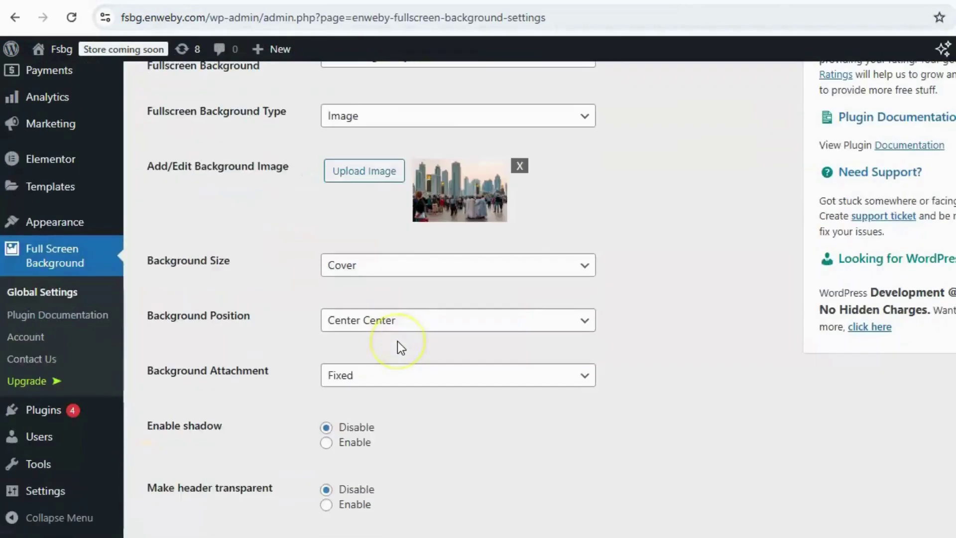
scroll(398, 342, "up", 4)
left_click(387, 219)
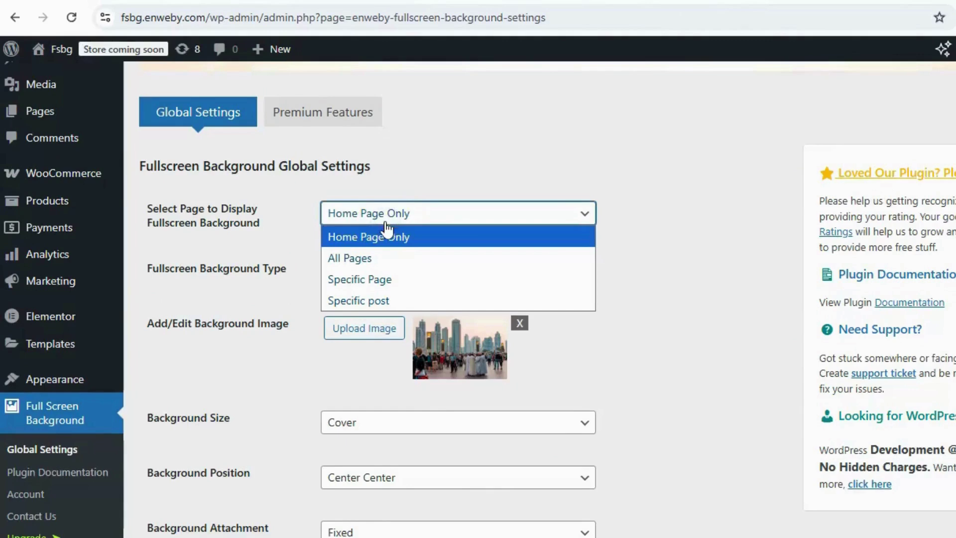
left_click(374, 258)
scroll(299, 398, "down", 6)
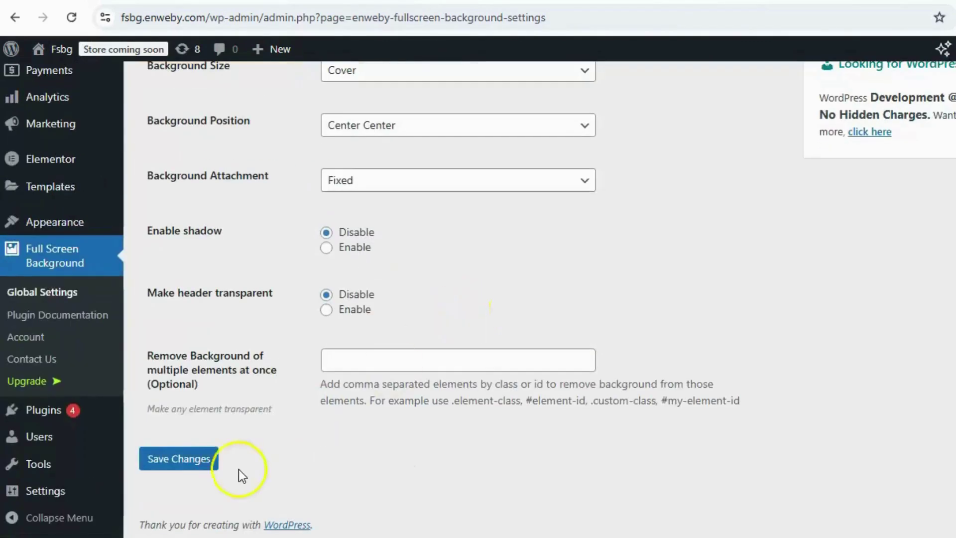
left_click(193, 463)
Reload the site's home page and check the background on My account, Sample Page, Privacy Policy and Test Page.
left_click(438, 1)
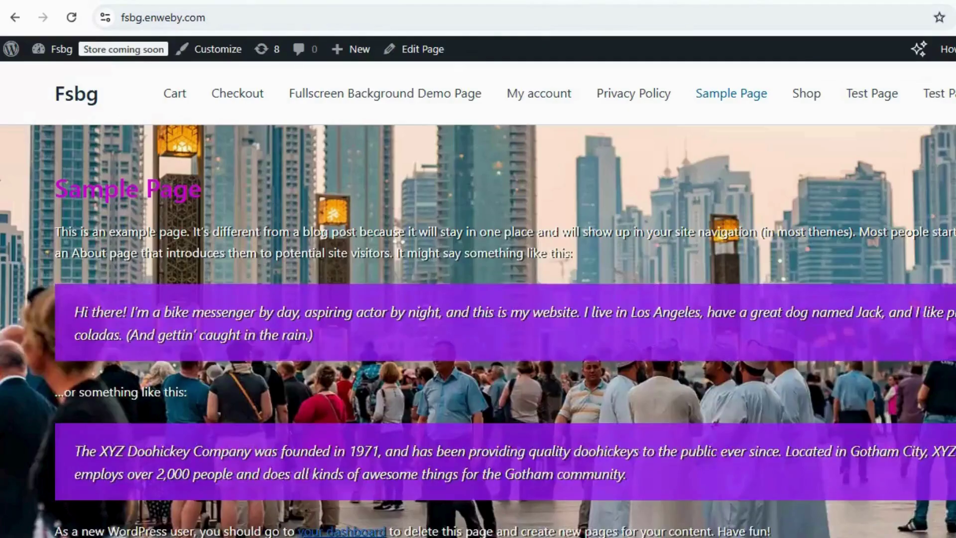
left_click(345, 18)
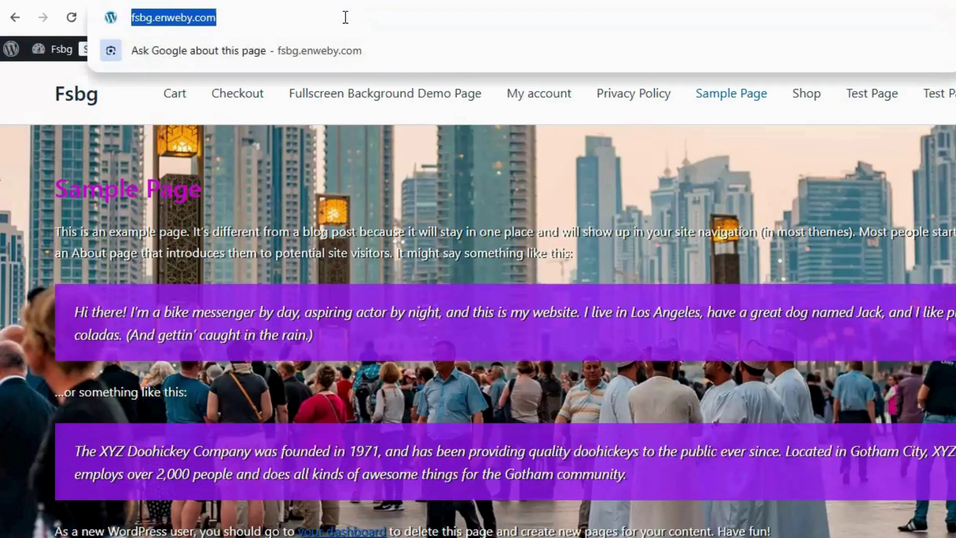
key("Return")
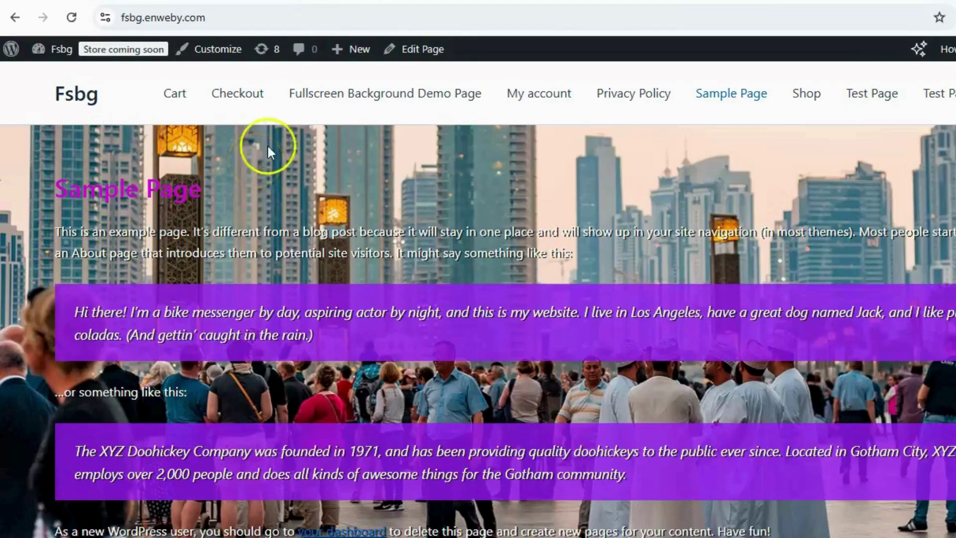
left_click(527, 95)
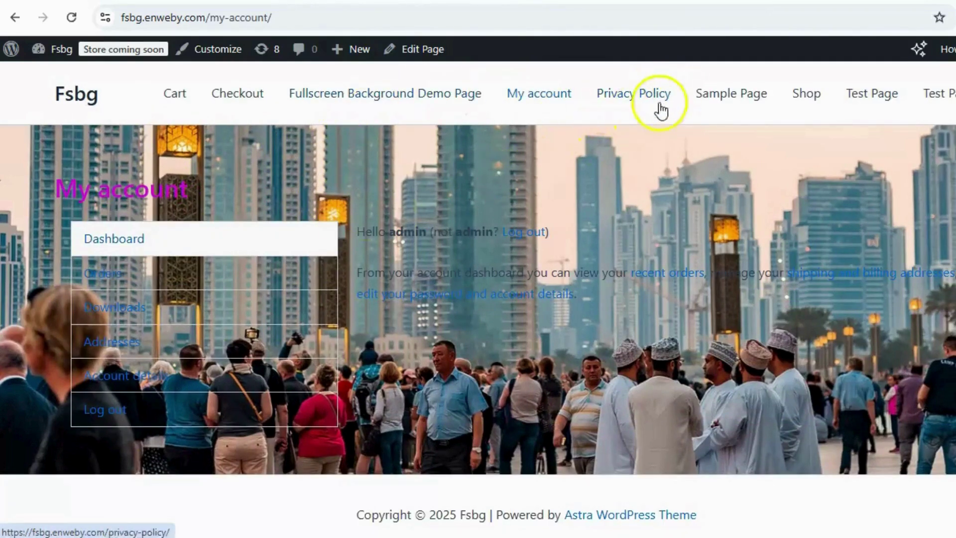
left_click(717, 97)
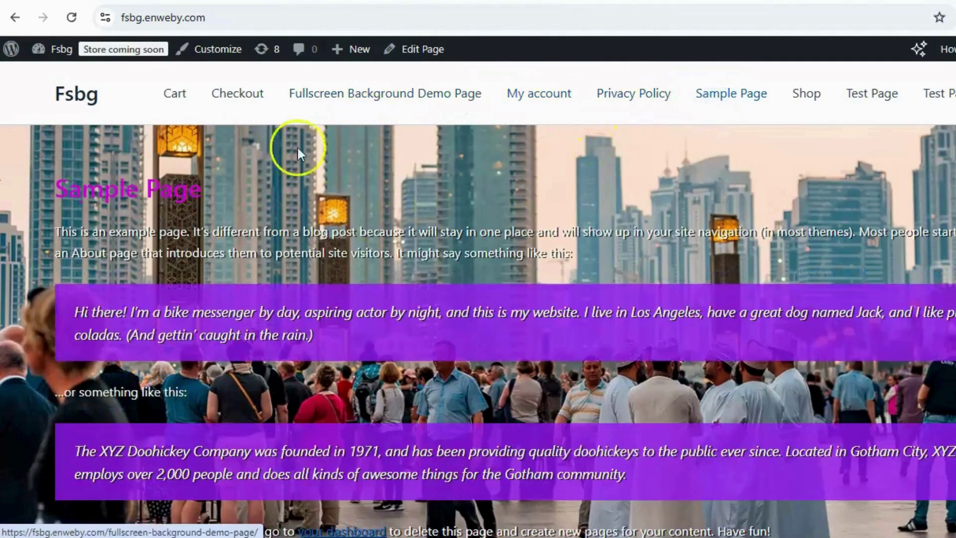
left_click(632, 102)
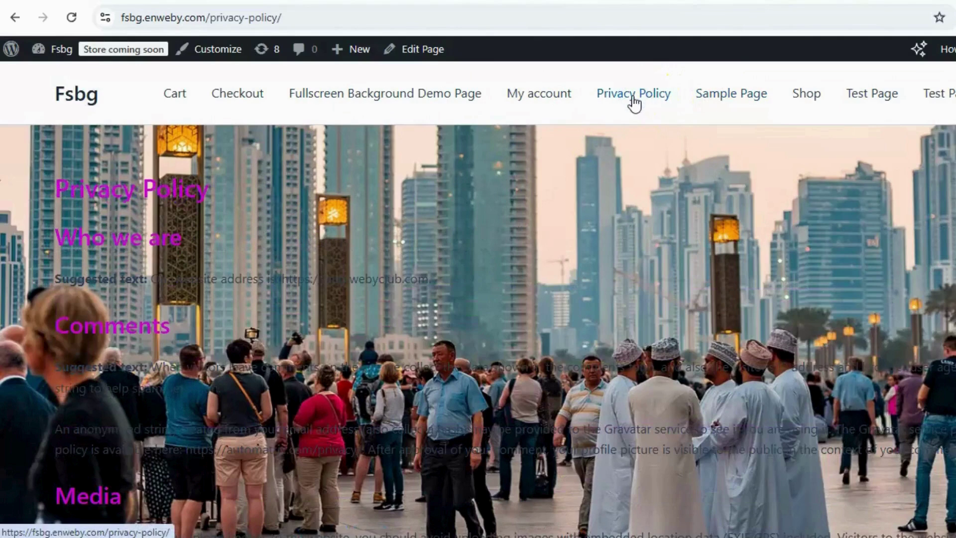
left_click(873, 98)
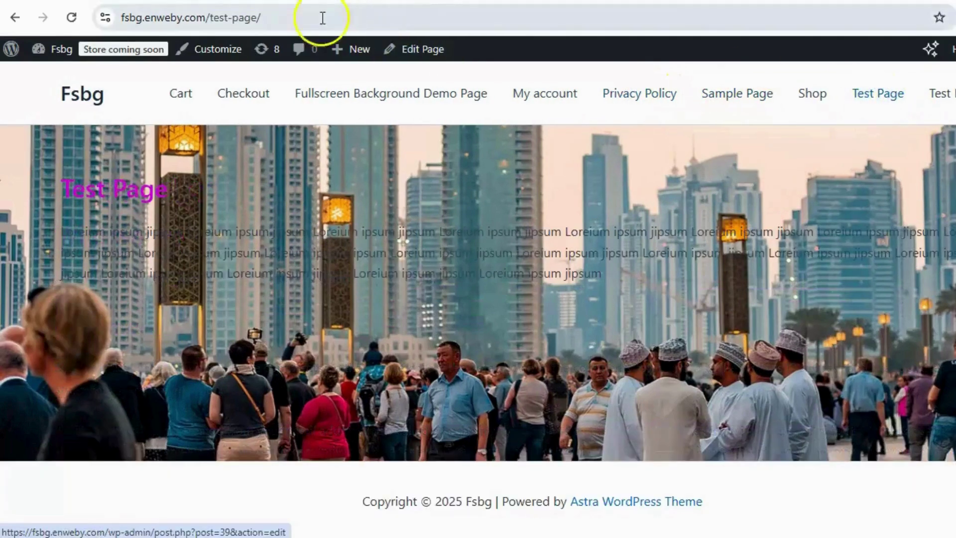
Back in the plugin settings, set the fullscreen background to display on a Specific Page.
left_click(234, 0)
scroll(527, 165, "down", 7)
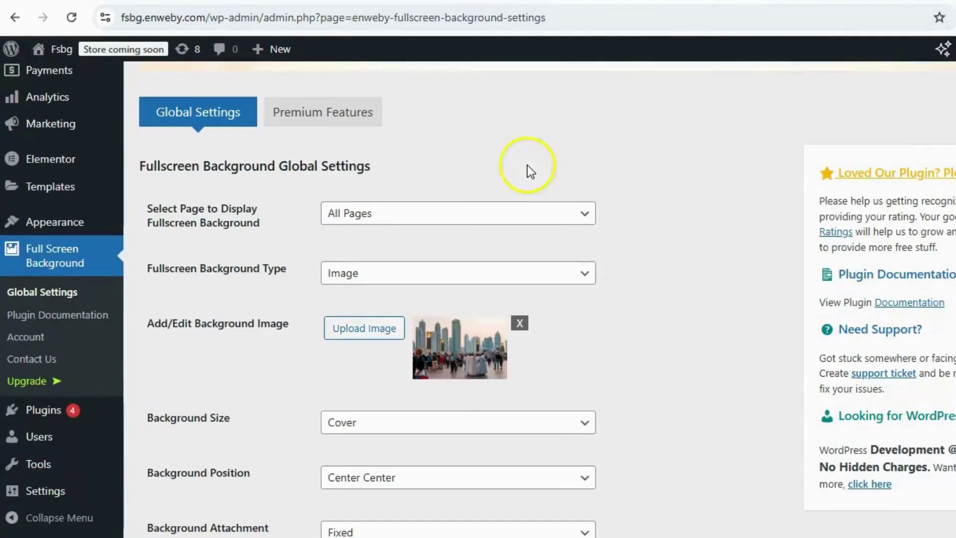
left_click(452, 218)
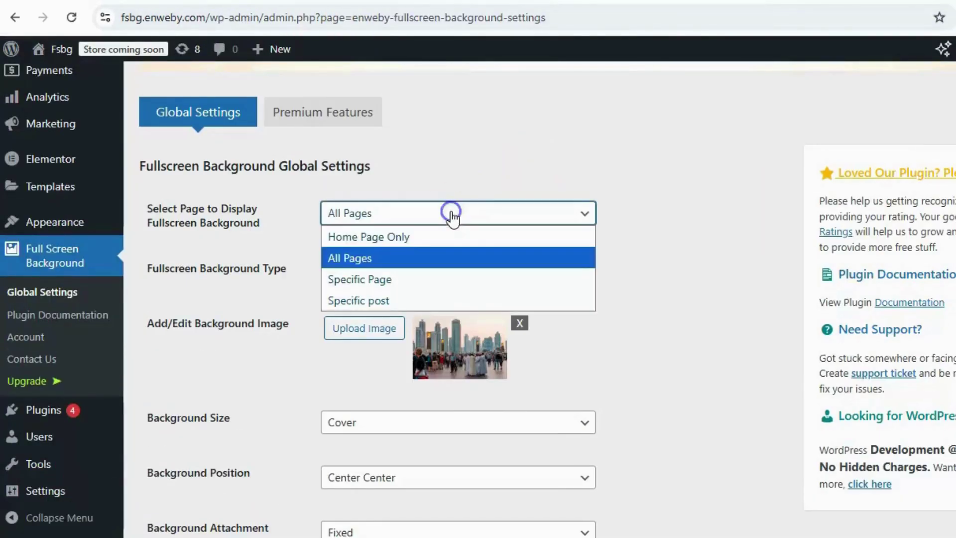
left_click(452, 217)
left_click(452, 218)
left_click(422, 281)
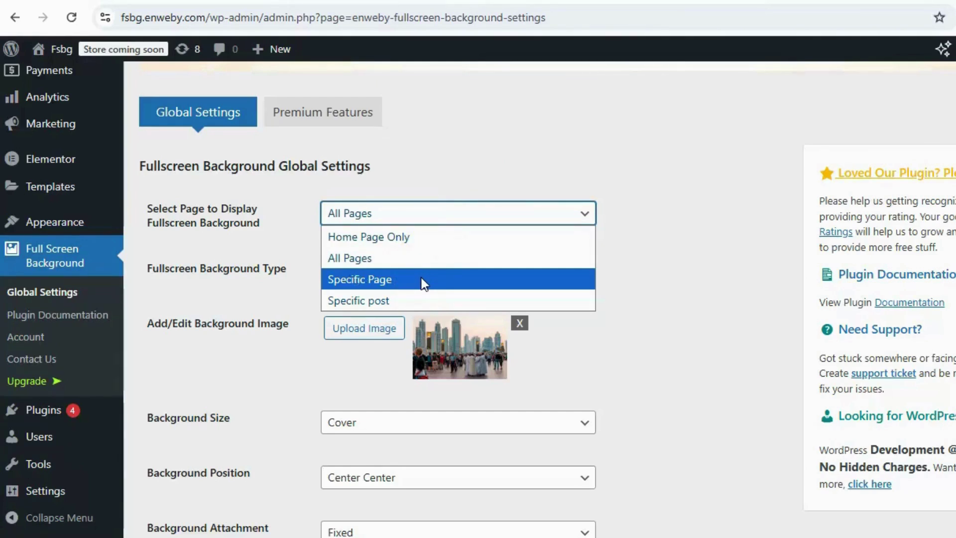
left_click(422, 282)
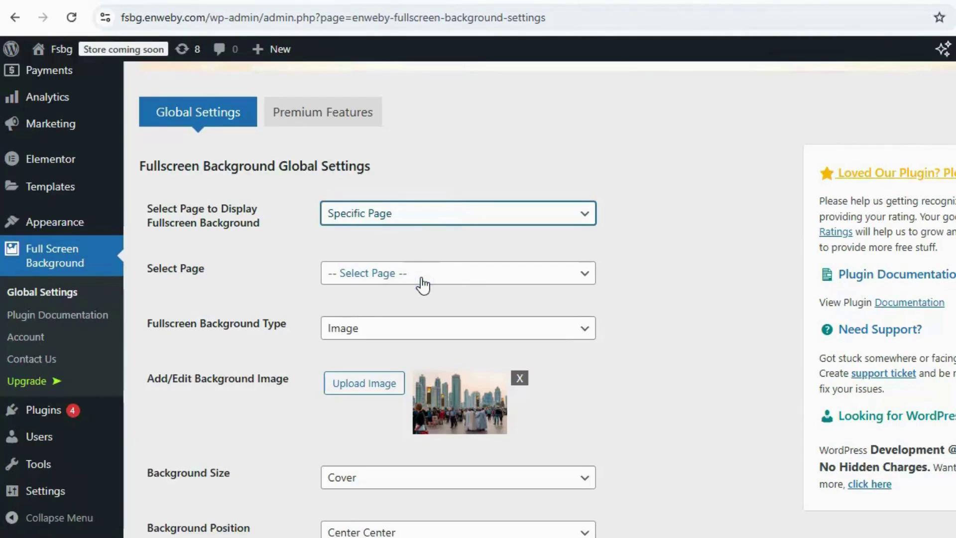
Select Fullscreen Background Demo Page as the page that shows the background and save the changes.
left_click(423, 281)
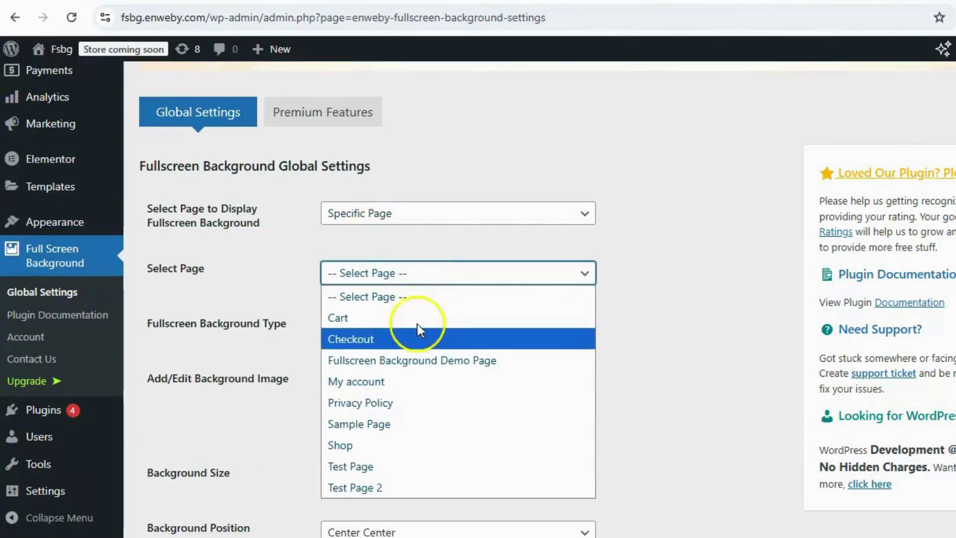
left_click(419, 358)
scroll(640, 298, "down", 2)
scroll(639, 297, "down", 6)
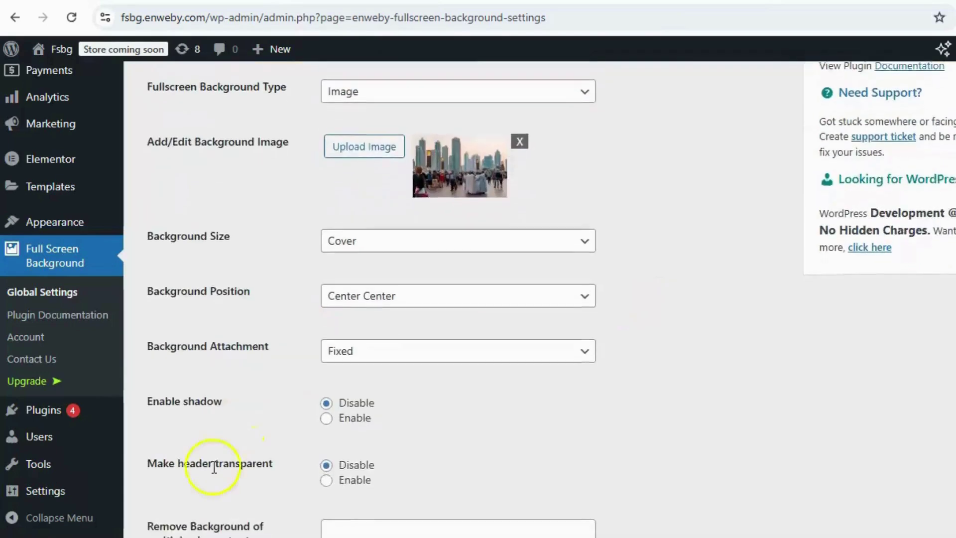
left_click(194, 456)
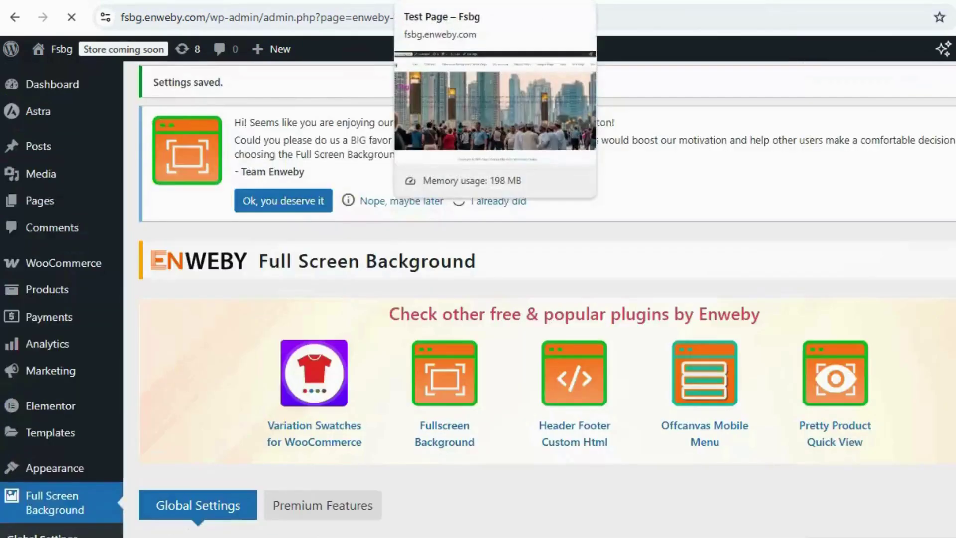
Reload the site's Test Page, then check the background on the home page and the Fullscreen Background Demo Page.
left_click(622, 0)
left_click(349, 20)
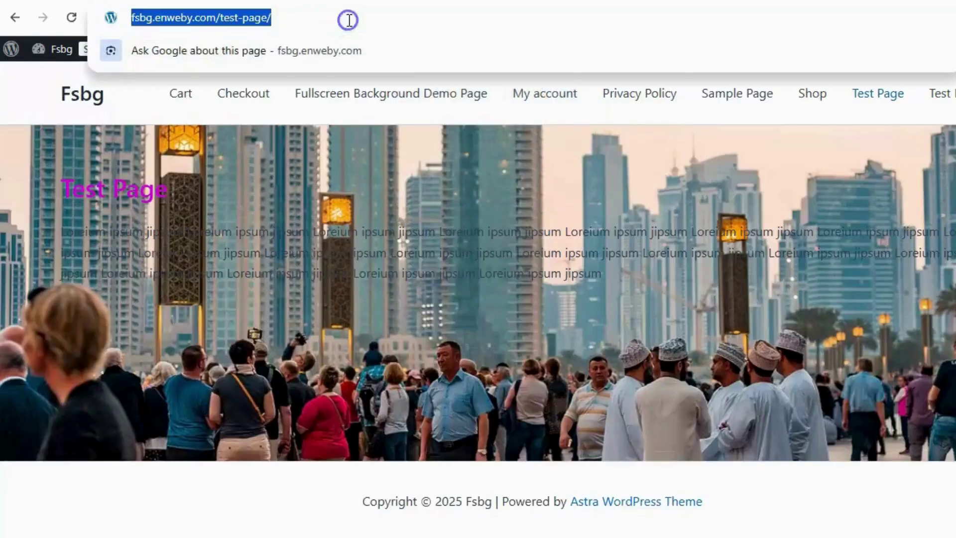
key("Return")
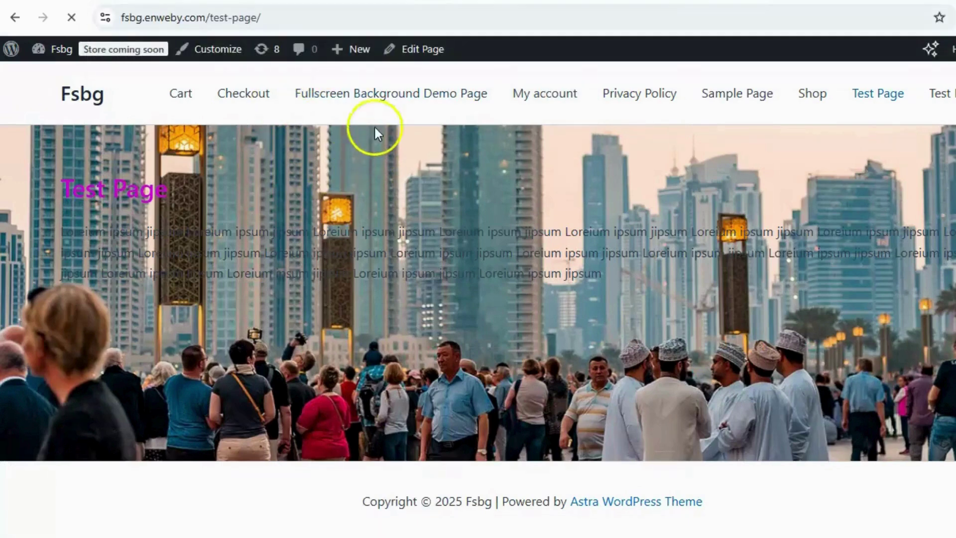
left_click(69, 99)
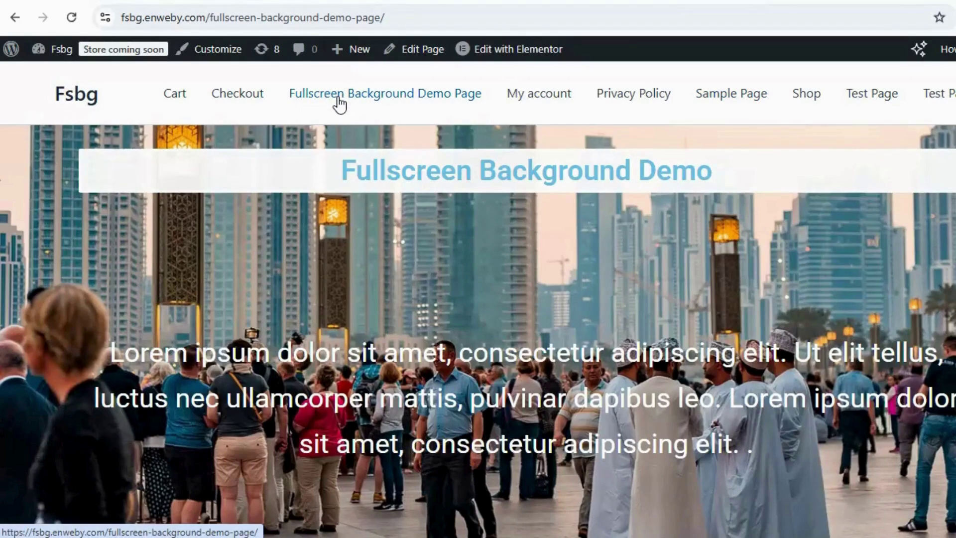
Inspect how the fullscreen background image behaves along the content of the Fullscreen Background Demo Page.
scroll(618, 306, "down", 5)
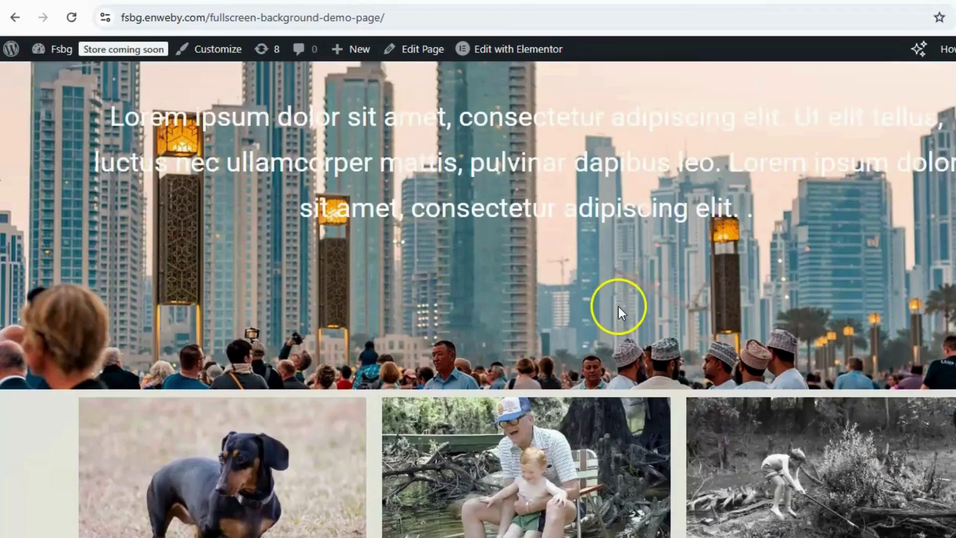
scroll(618, 307, "up", 3)
scroll(619, 306, "down", 3)
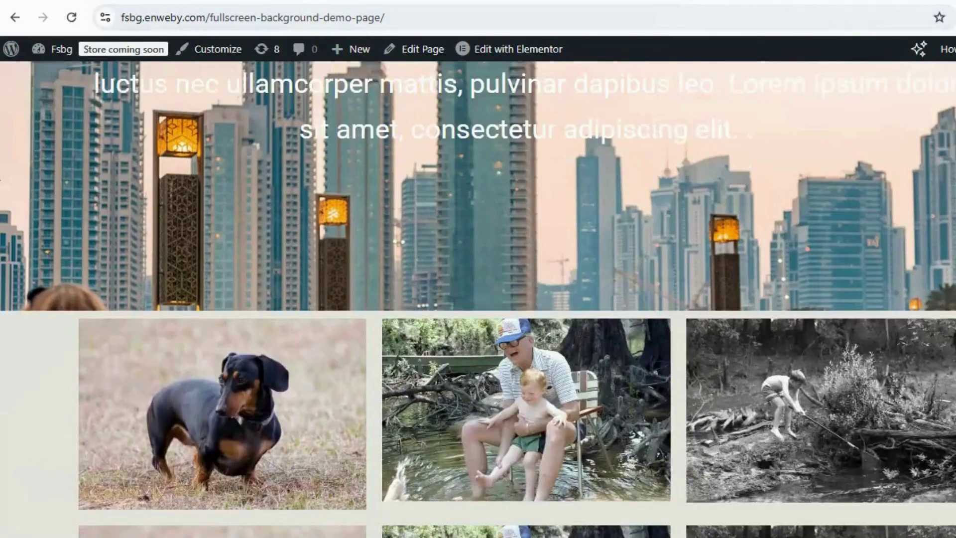
Back in the Full Screen Background plugin settings, set the Fullscreen Background Type to Video.
left_click(332, 1)
scroll(555, 225, "down", 10)
scroll(554, 225, "up", 3)
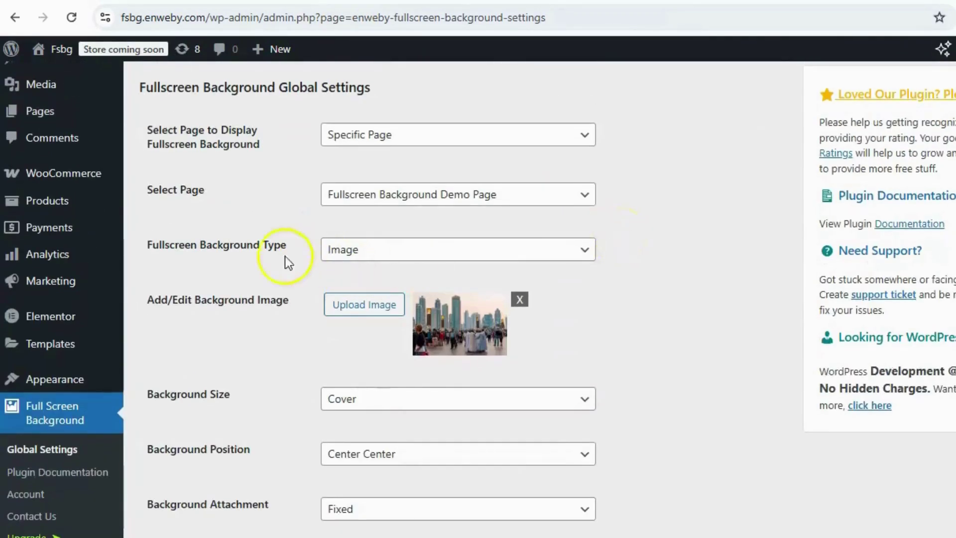
left_click_drag(147, 245, 290, 246)
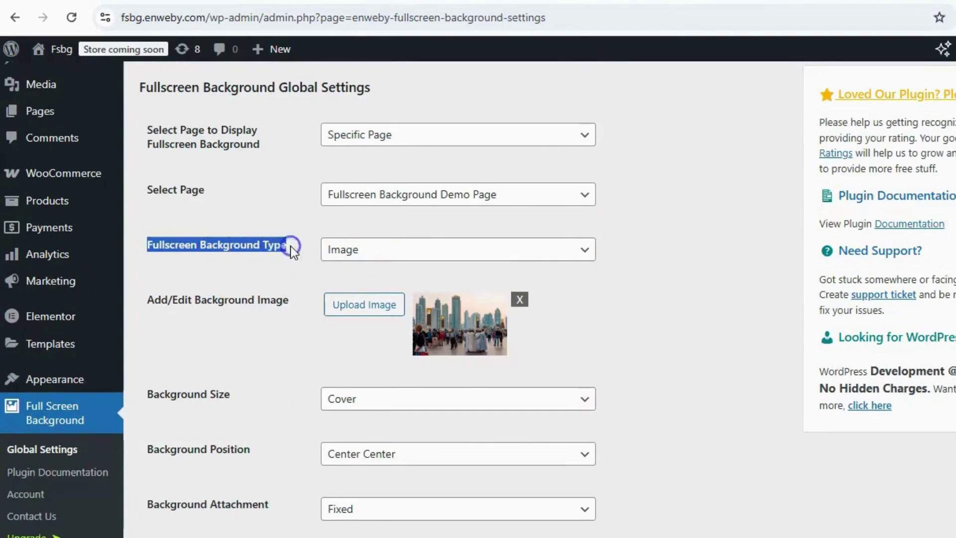
left_click(319, 255)
left_click(380, 258)
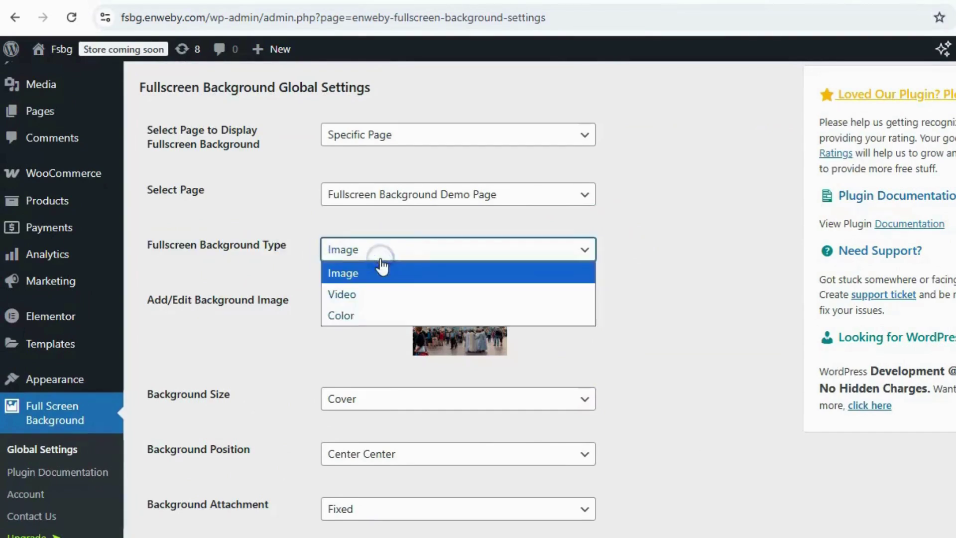
left_click(373, 283)
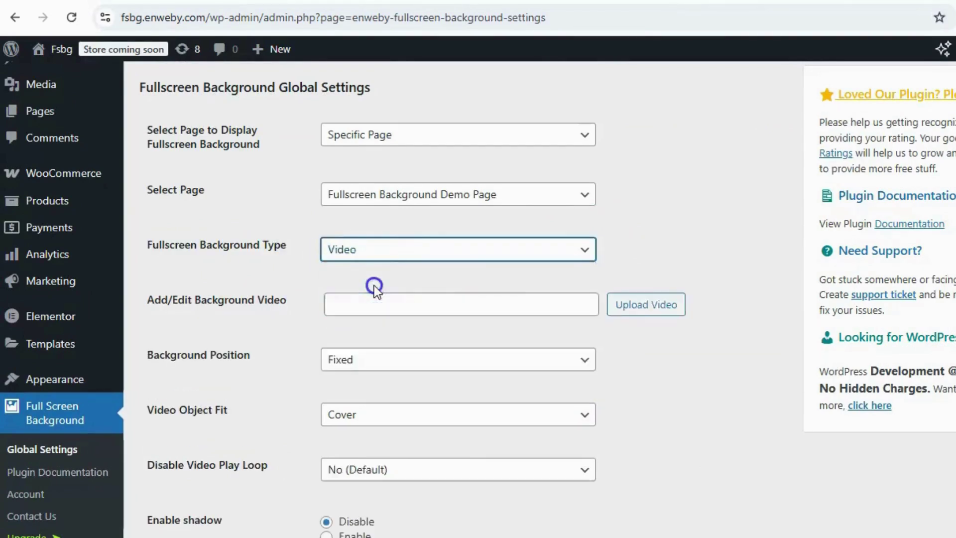
Choose a background video from the media library and save the plugin settings.
left_click(624, 308)
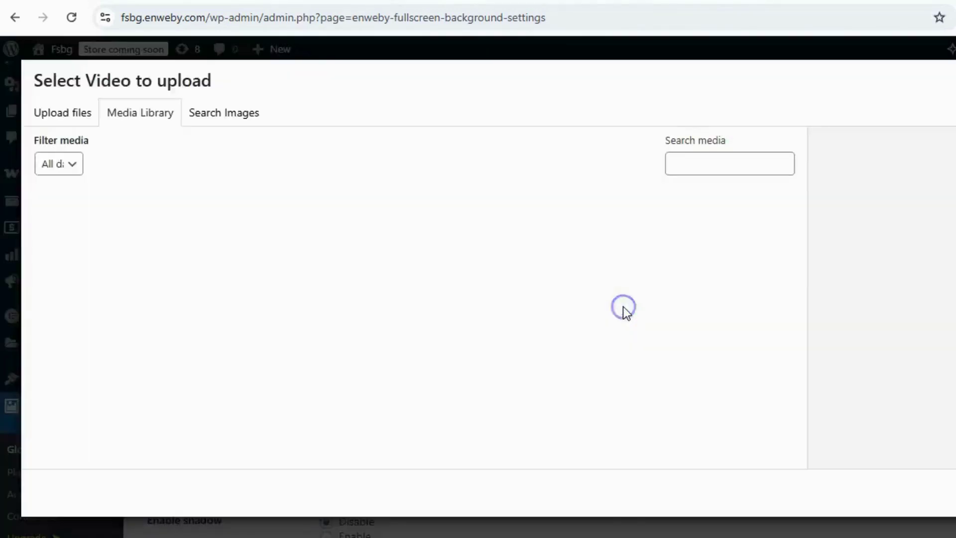
left_click(211, 234)
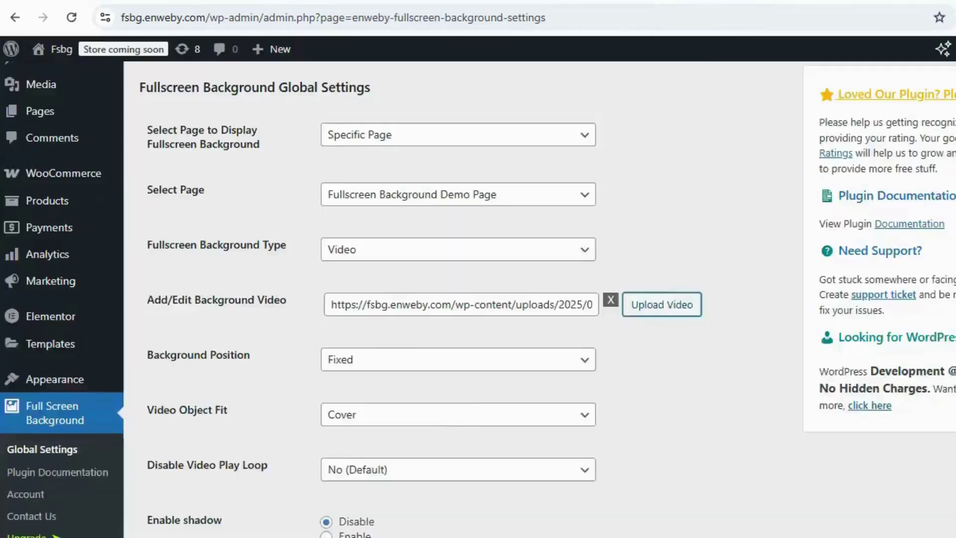
scroll(442, 411, "down", 5)
left_click(213, 456)
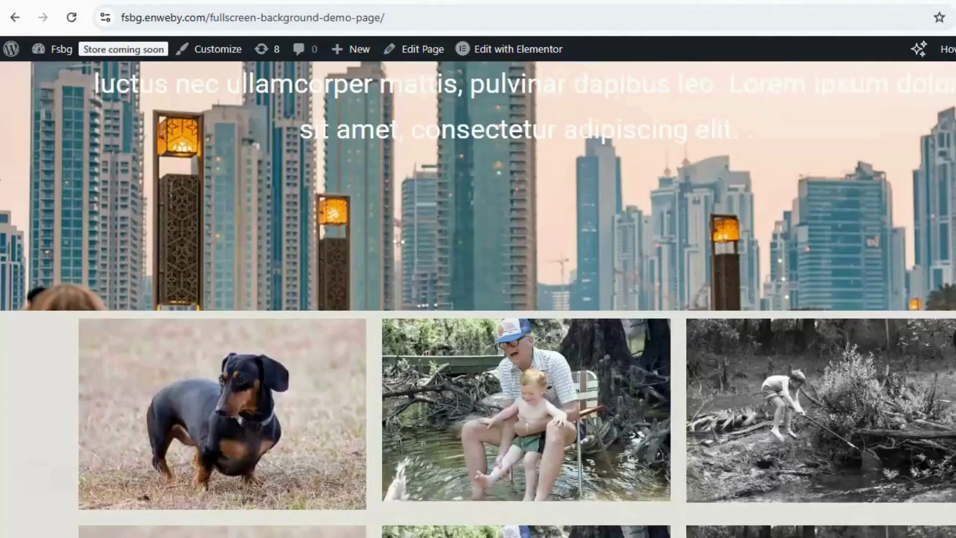
Reload the Fullscreen Background Demo Page and check the video background down to the footer.
scroll(472, 237, "down", 5)
scroll(471, 235, "up", 8)
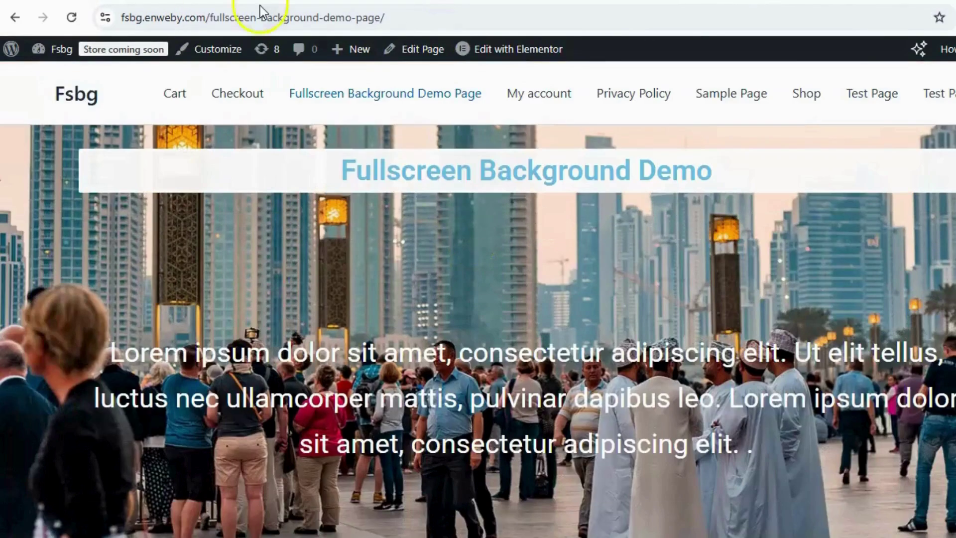
left_click(260, 6)
key("Return")
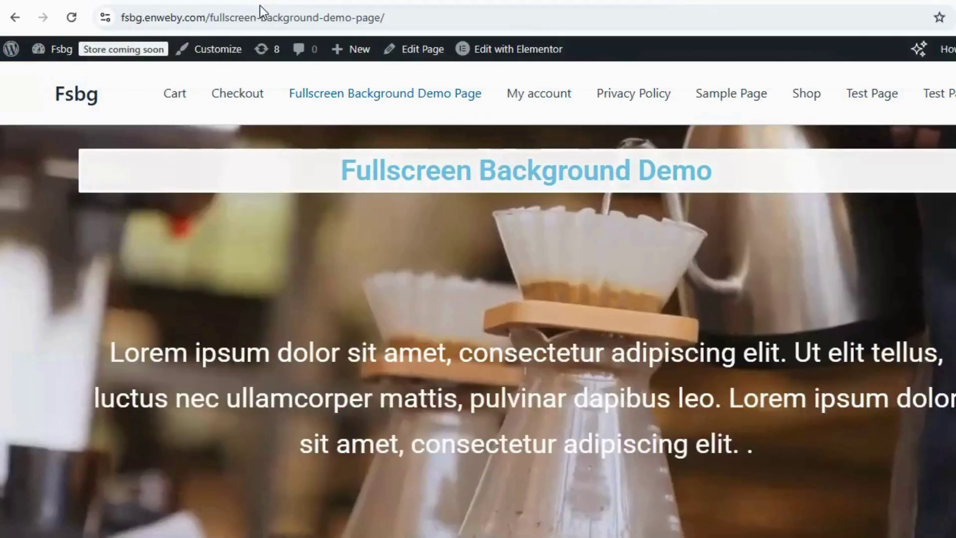
scroll(560, 277, "down", 20)
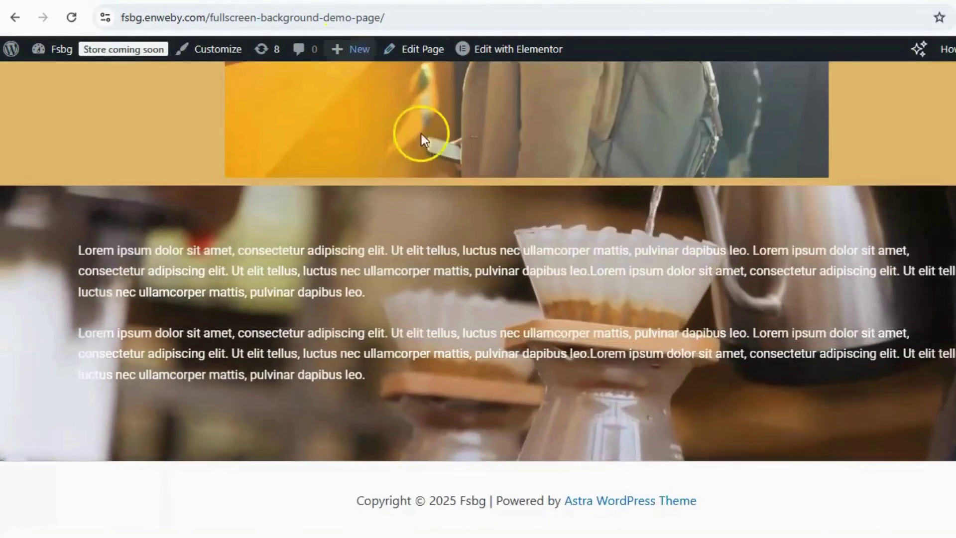
scroll(410, 55, "up", 5)
Back in the plugin settings, review the video options for position, object fit, play loop, shadow, header transparency and element backgrounds.
key("ctrl+Tab")
scroll(533, 211, "down", 10)
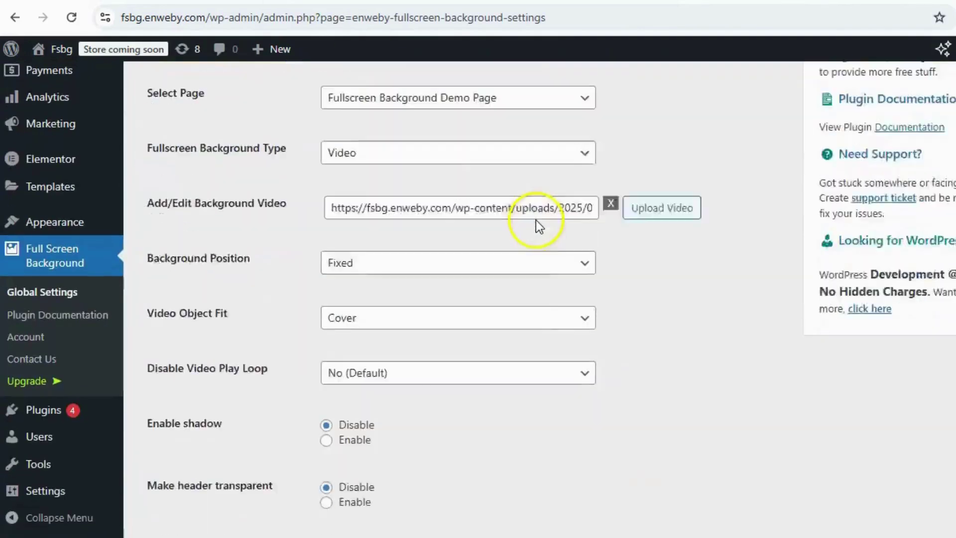
scroll(621, 306, "up", 5)
scroll(626, 316, "down", 5)
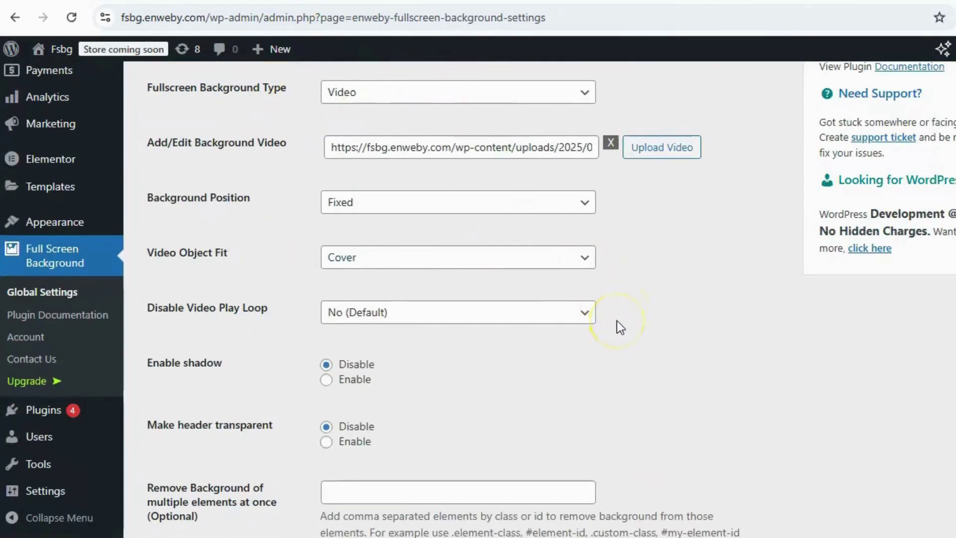
scroll(616, 321, "down", 3)
scroll(616, 321, "up", 3)
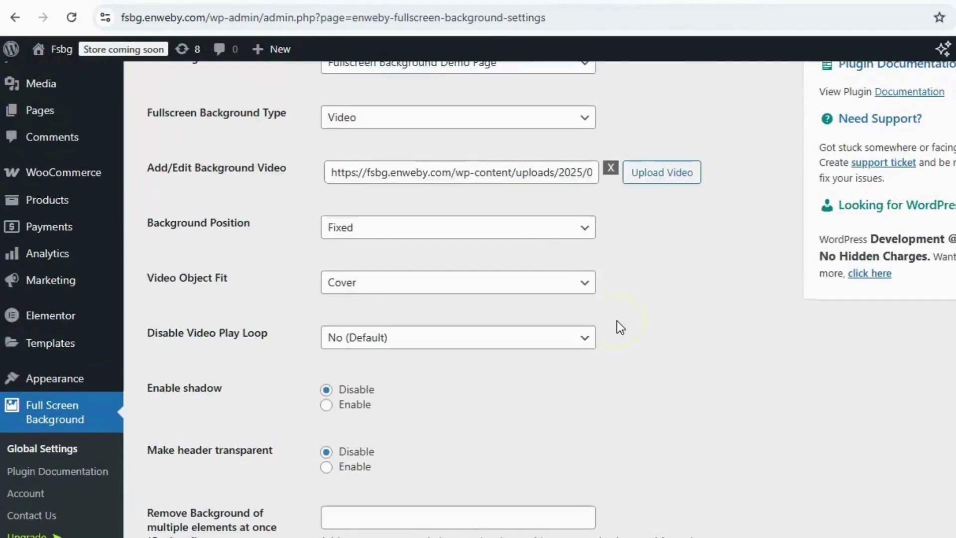
scroll(617, 320, "down", 3)
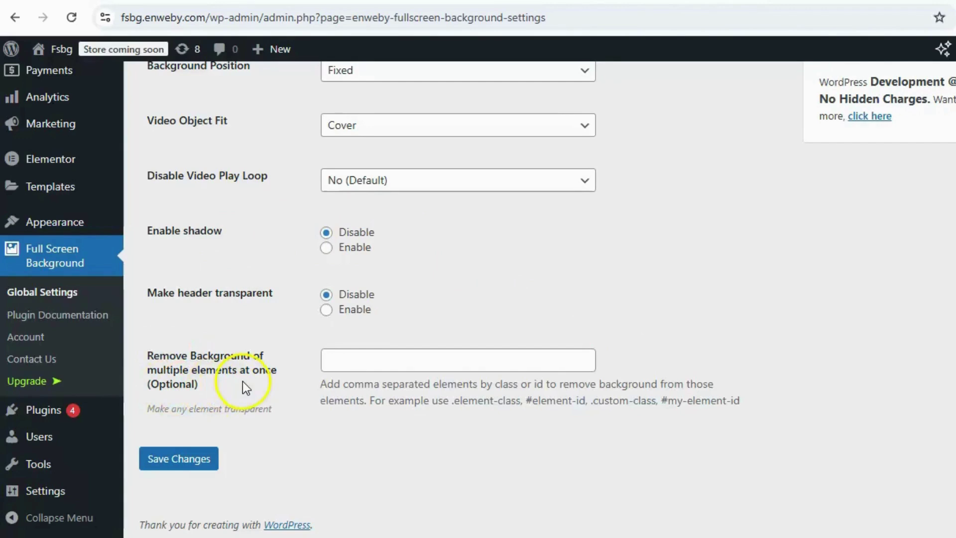
scroll(563, 252, "up", 2)
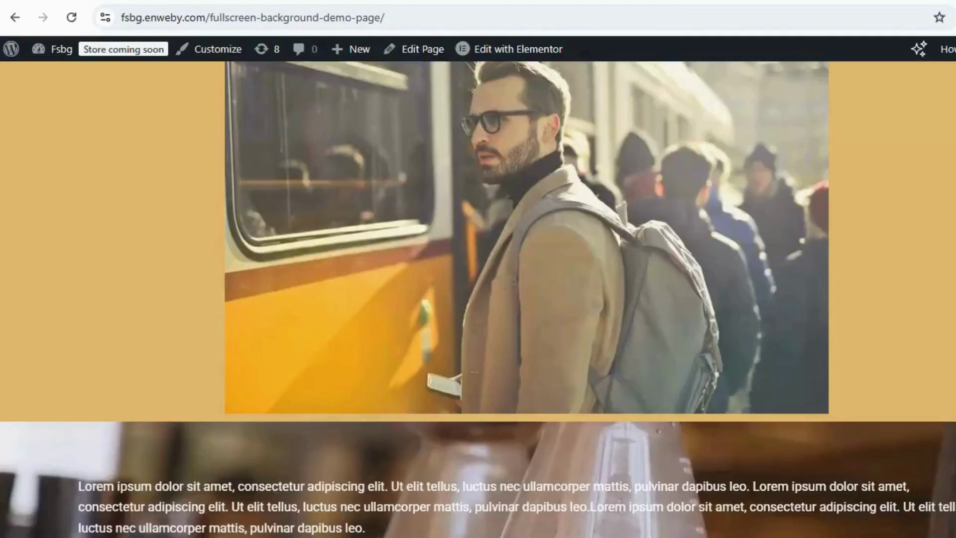
scroll(450, 213, "up", 15)
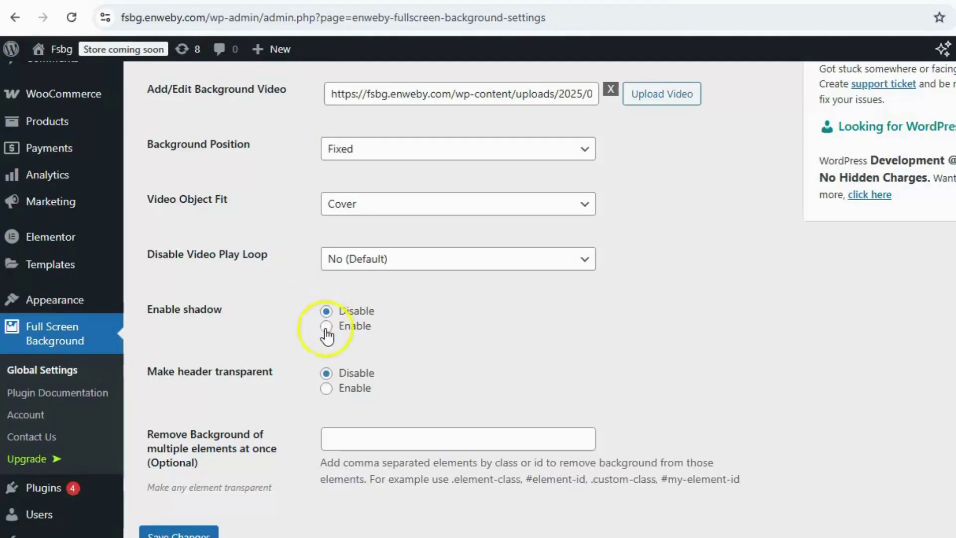
Enable the shadow for the fullscreen video background and save the changes.
left_click(326, 326)
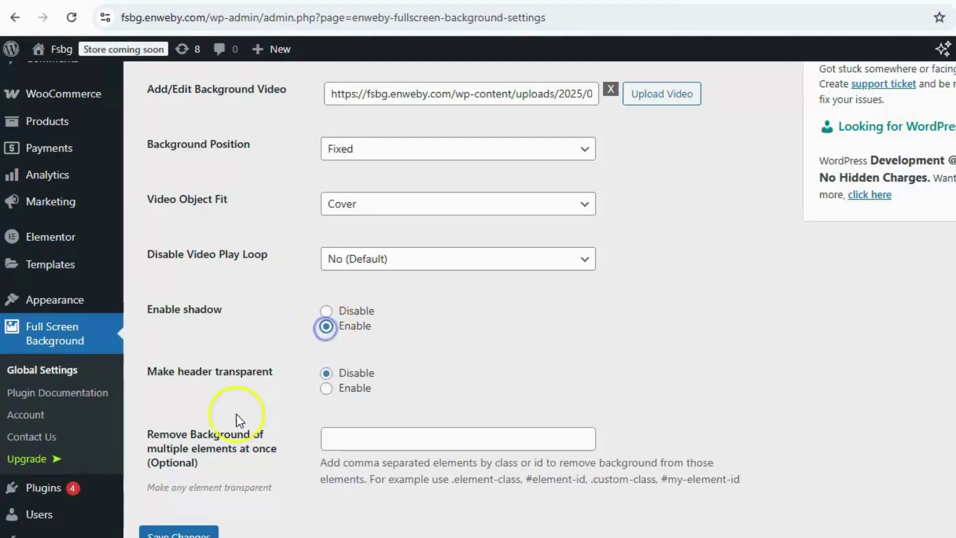
scroll(241, 416, "down", 2)
left_click(193, 459)
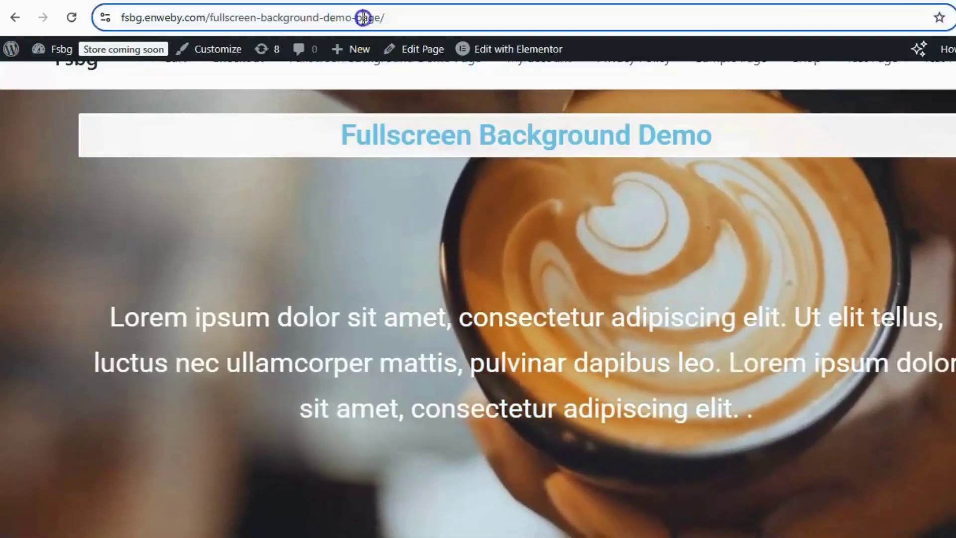
Reload the Fullscreen Background Demo Page and check the shadow over the video background.
left_click(363, 18)
key("Return")
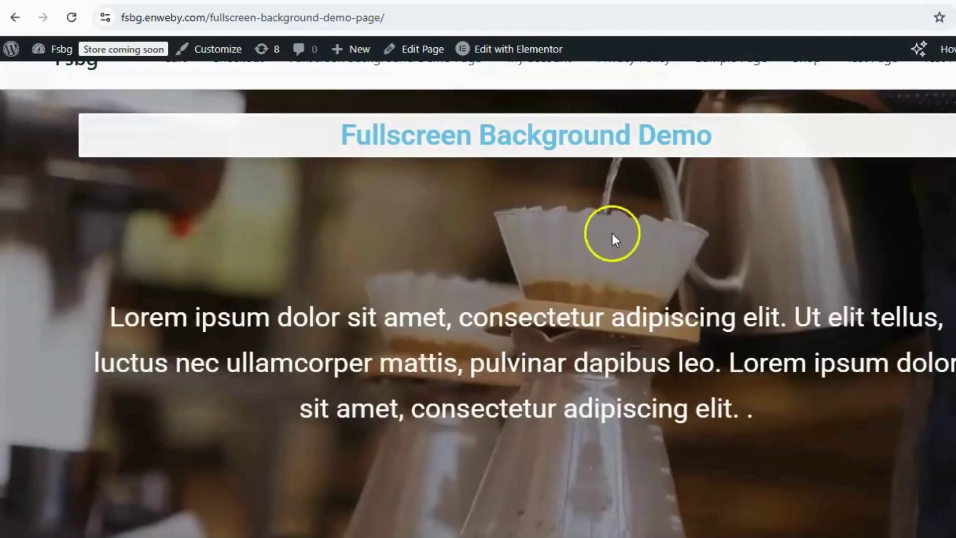
scroll(592, 224, "down", 2)
scroll(673, 241, "down", 6)
scroll(673, 244, "up", 8)
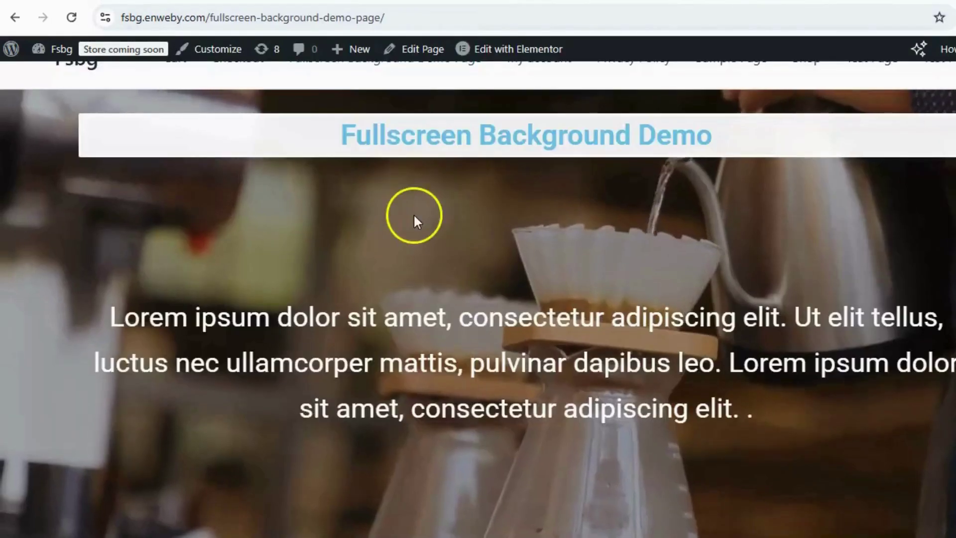
scroll(414, 217, "up", 1)
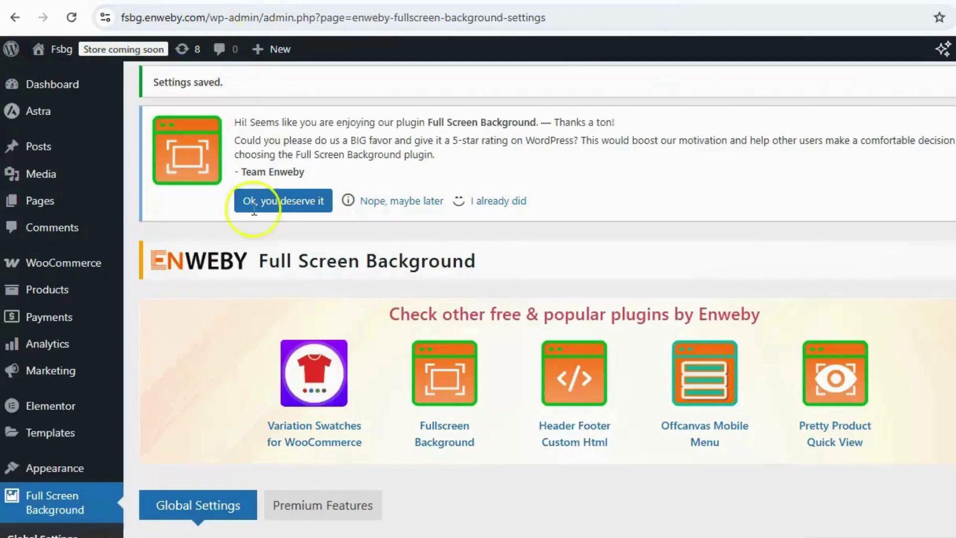
In the plugin settings, enable Make header transparent and save the changes.
scroll(330, 392, "down", 15)
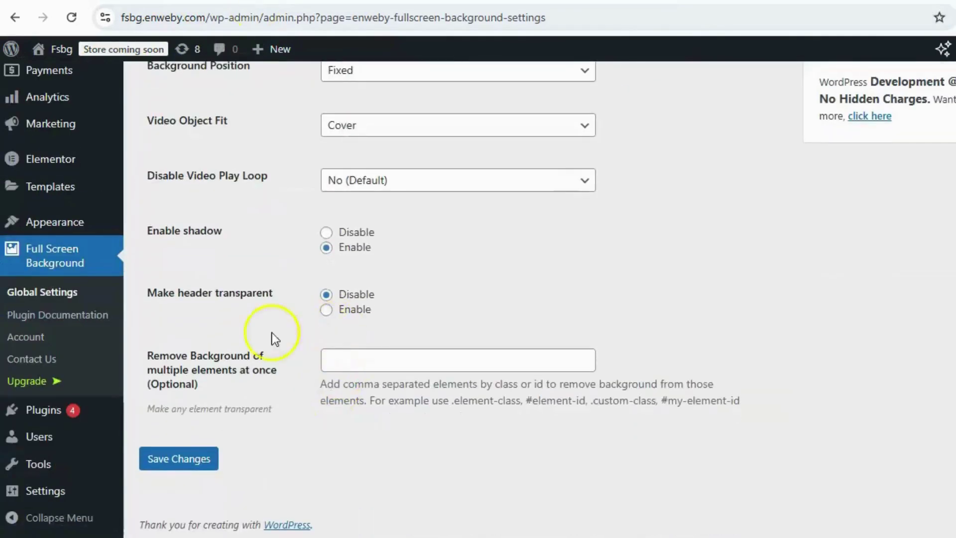
left_click(329, 311)
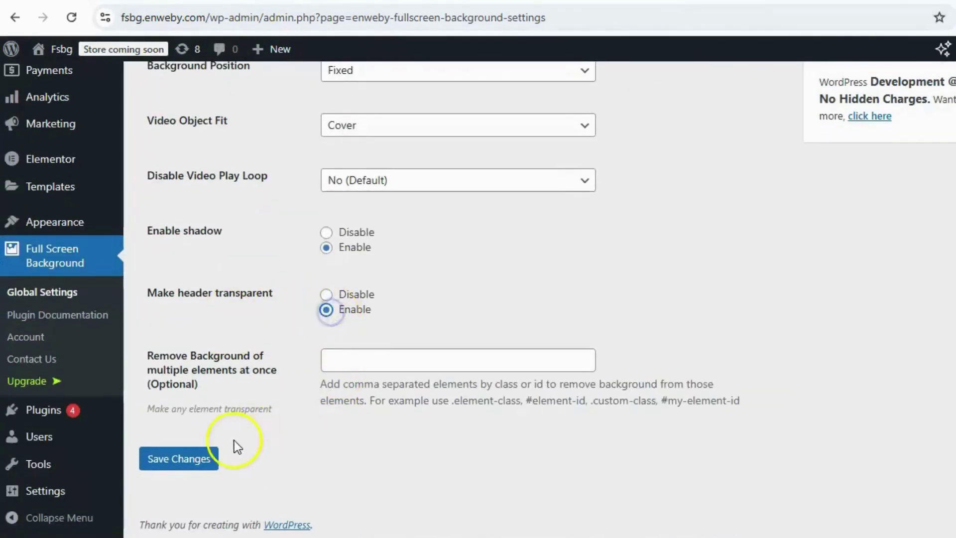
left_click(208, 455)
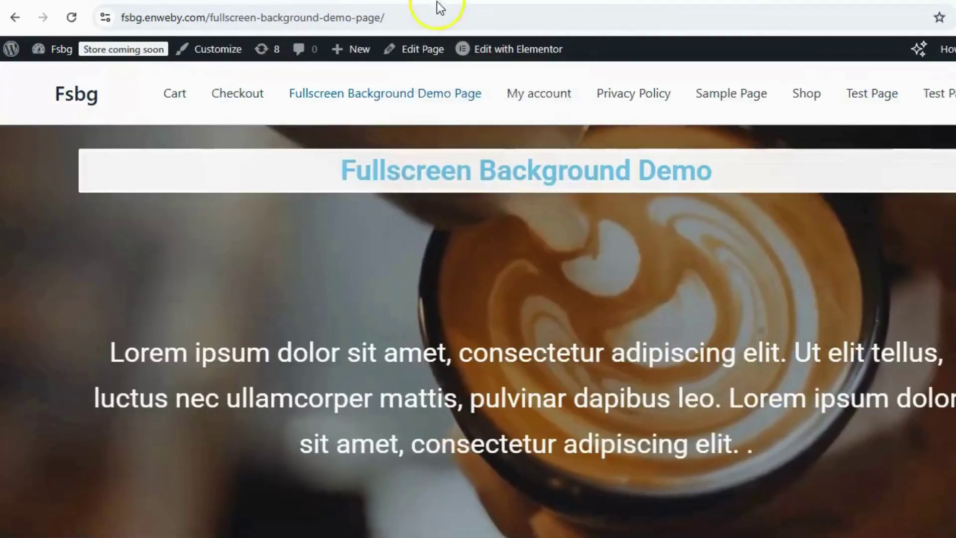
Reload the Fullscreen Background Demo Page and check the transparent header and its navigation links.
left_click(421, 11)
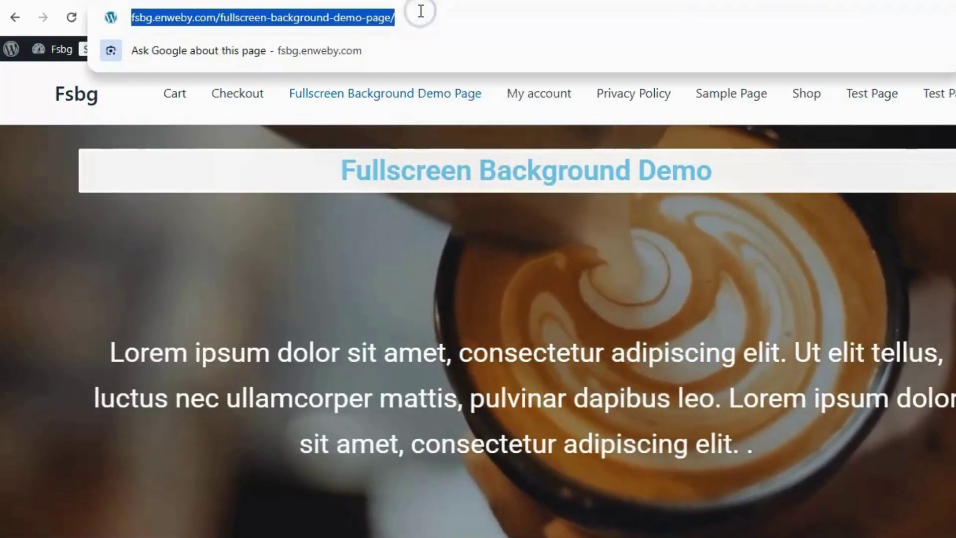
key("Return")
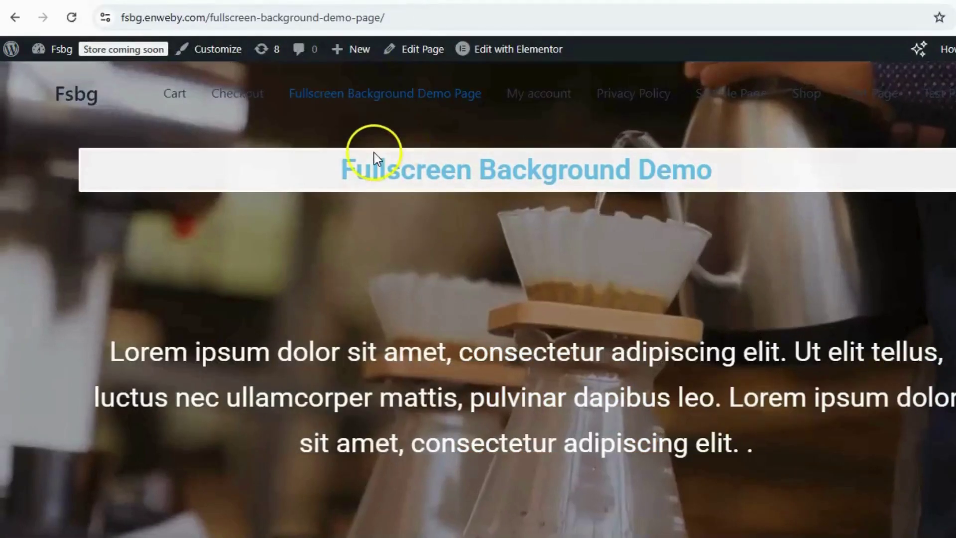
left_click(819, 103)
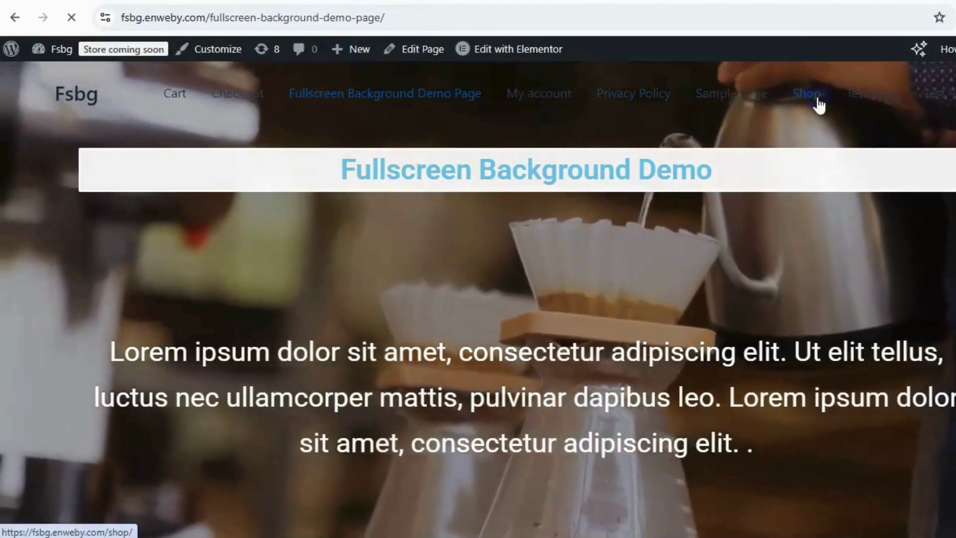
left_click(358, 104)
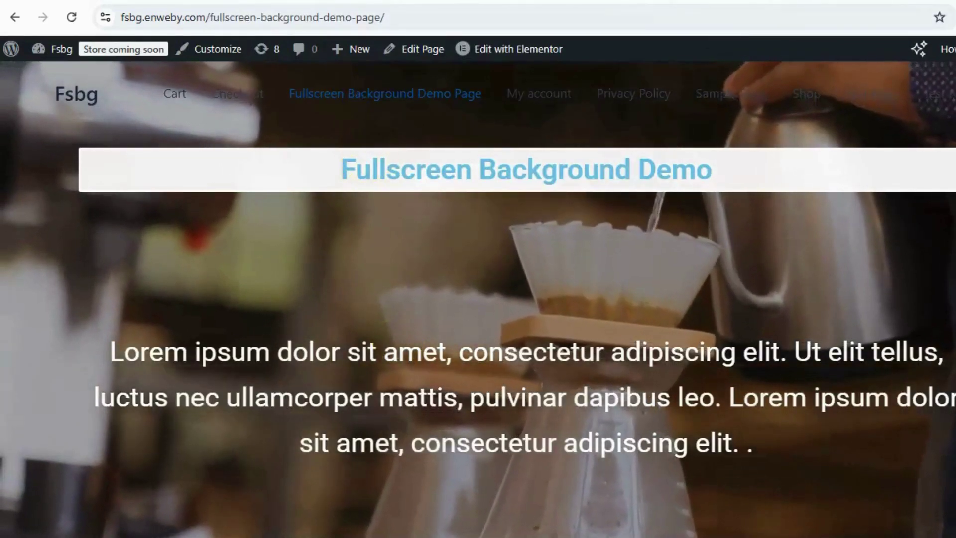
Back in the plugin settings, set both Enable shadow and Make header transparent to Disable and save the changes.
key("ctrl+Tab")
scroll(508, 235, "down", 5)
scroll(514, 298, "down", 6)
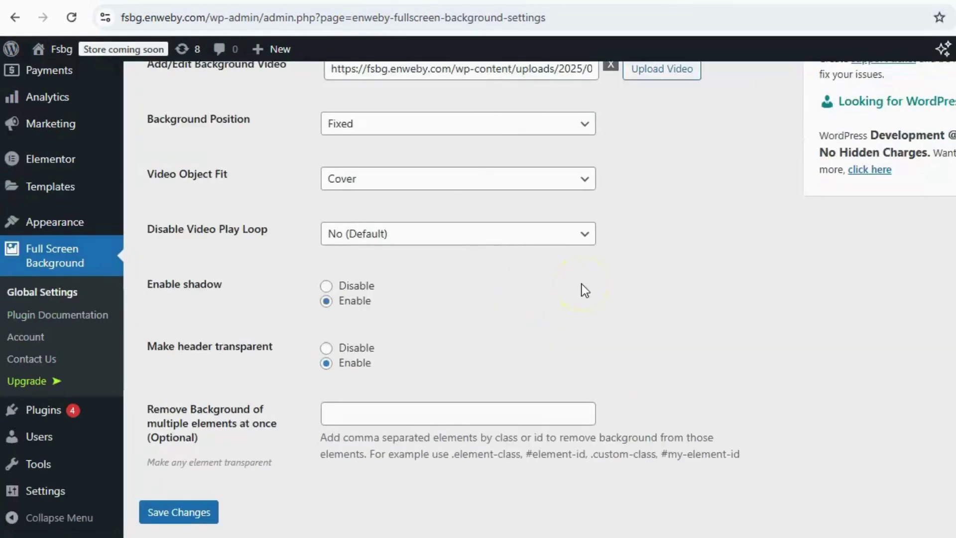
left_click(327, 285)
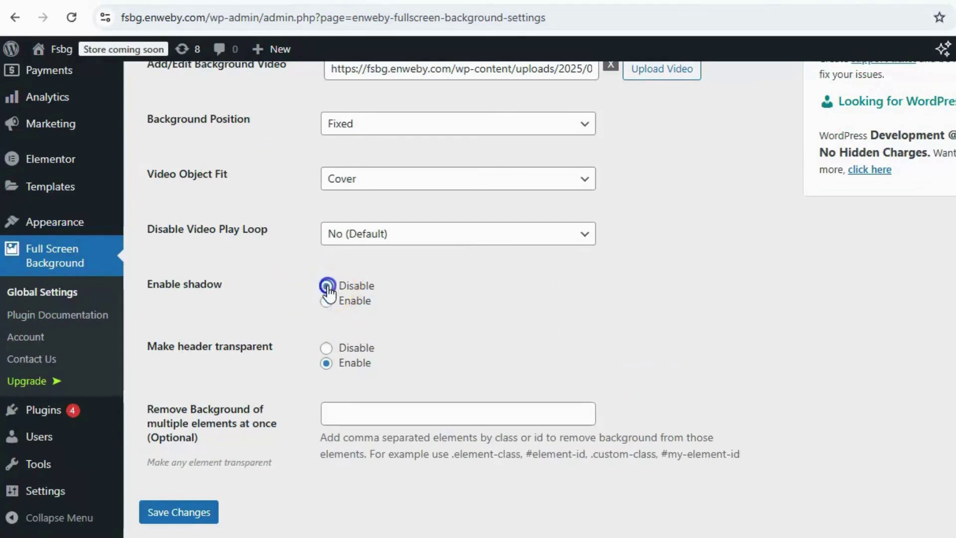
left_click(327, 348)
left_click(204, 515)
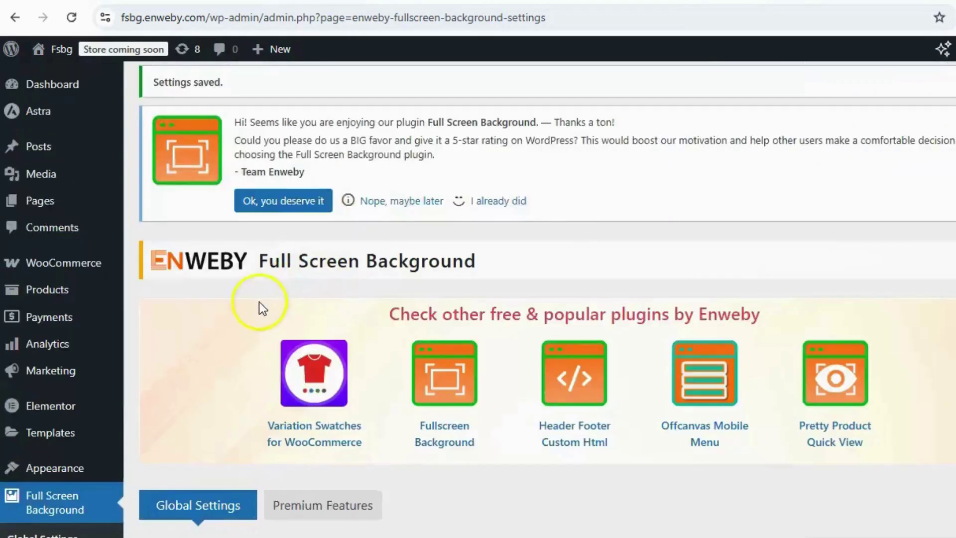
Examine the optional setting for removing the background of multiple elements at once by class or id.
scroll(259, 303, "down", 8)
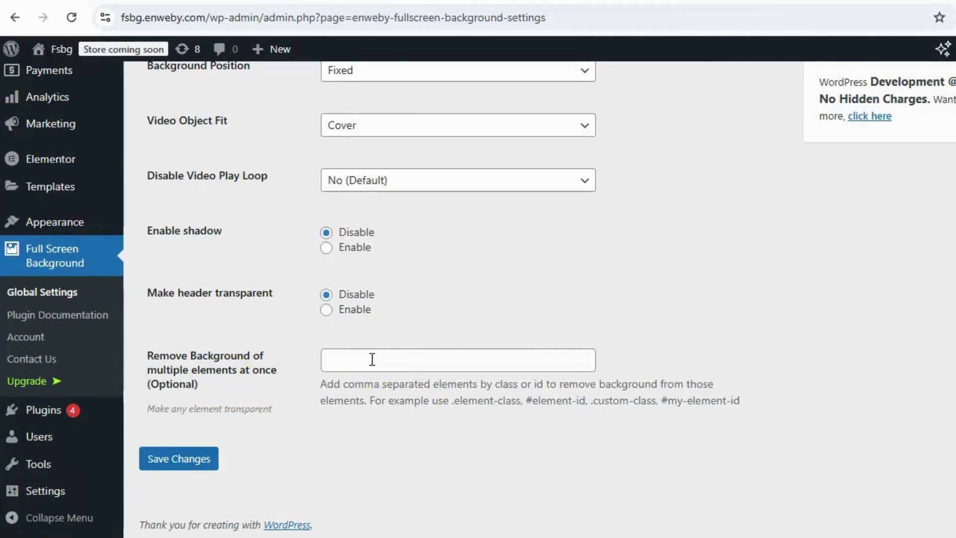
left_click(335, 359)
left_click(661, 317)
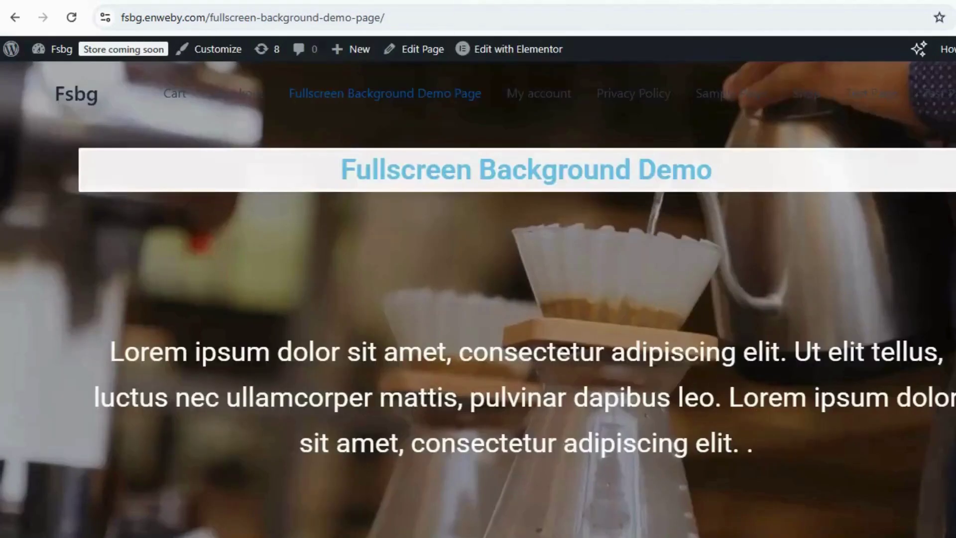
Look over the Fullscreen Background Demo Page from its header down to the background of the copyright footer.
scroll(503, 301, "down", 15)
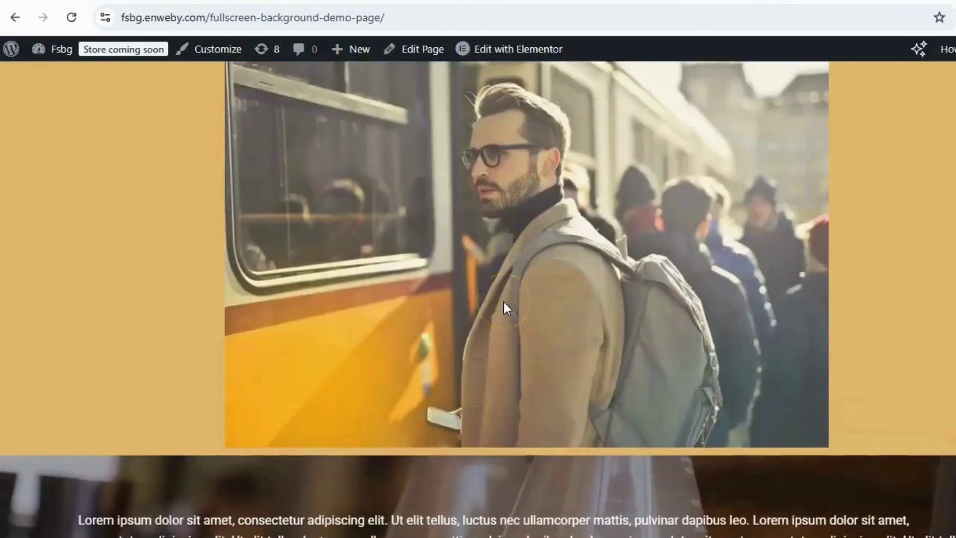
scroll(503, 310, "down", 5)
scroll(503, 311, "up", 20)
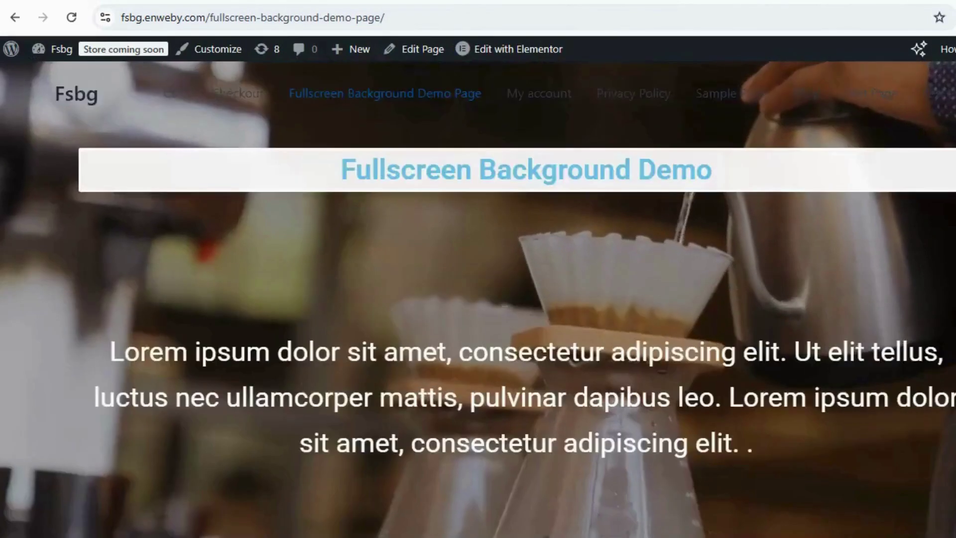
scroll(503, 312, "down", 20)
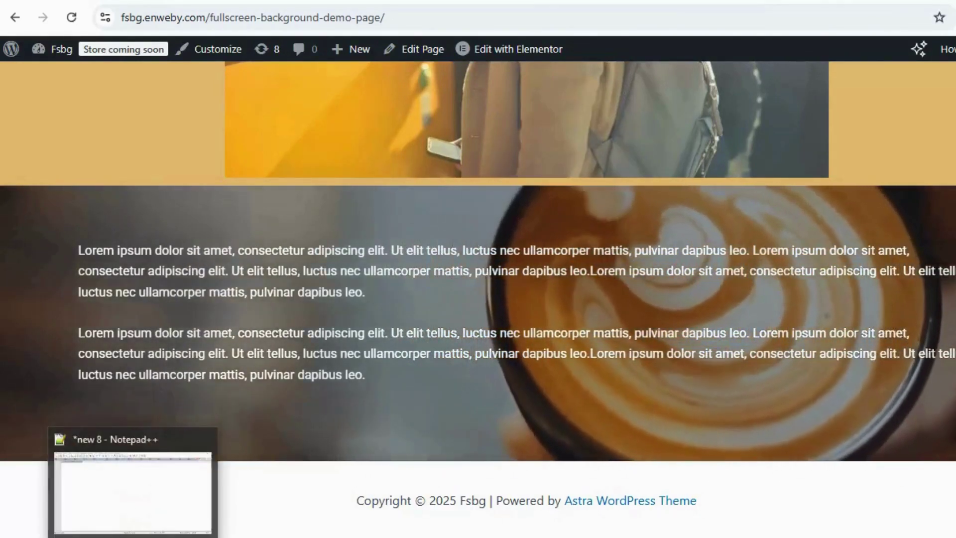
Take the footer class .site-below-footer-wrap from Notepad++, enter it in the plugin's Remove Background of multiple elements setting, and save the changes.
left_click(132, 536)
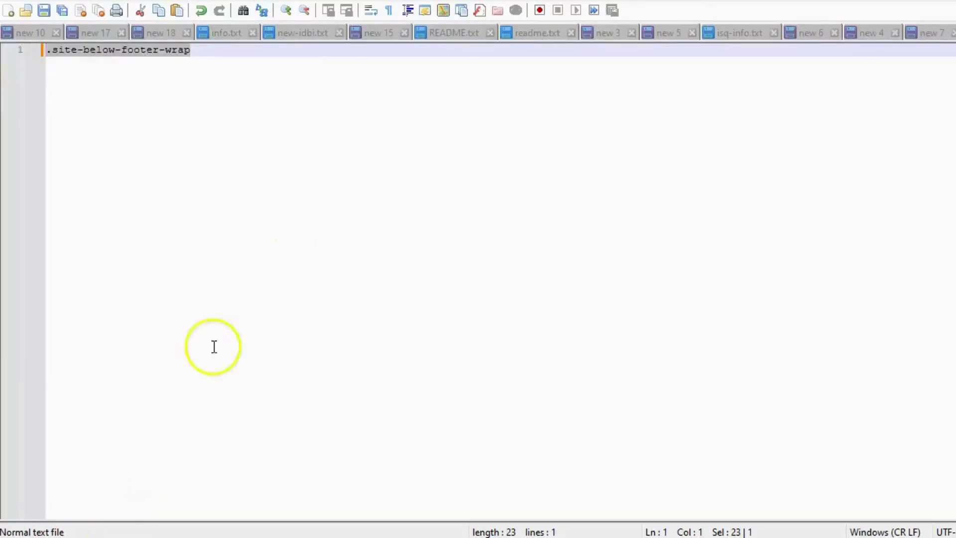
left_click(132, 535)
left_click(271, 2)
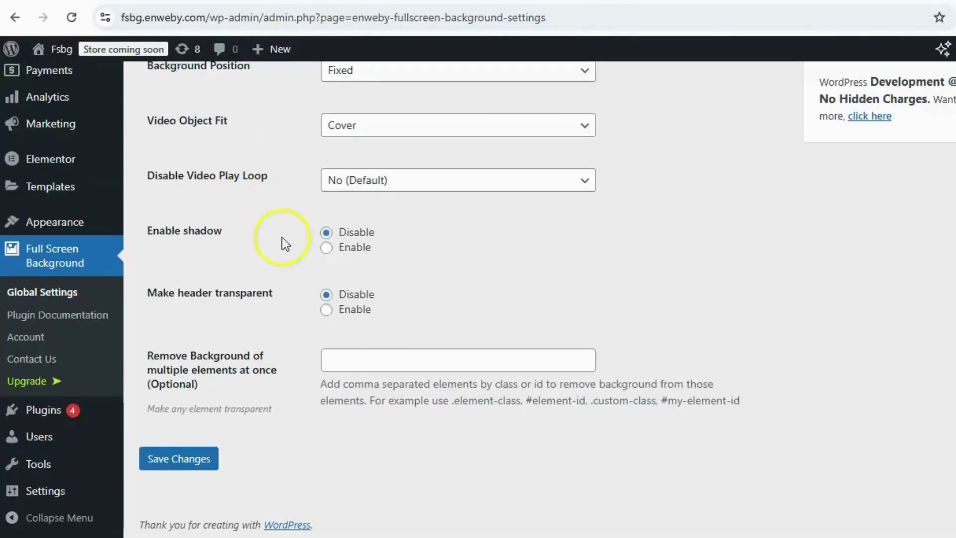
left_click(387, 366)
type(".site-below-footer-wrap")
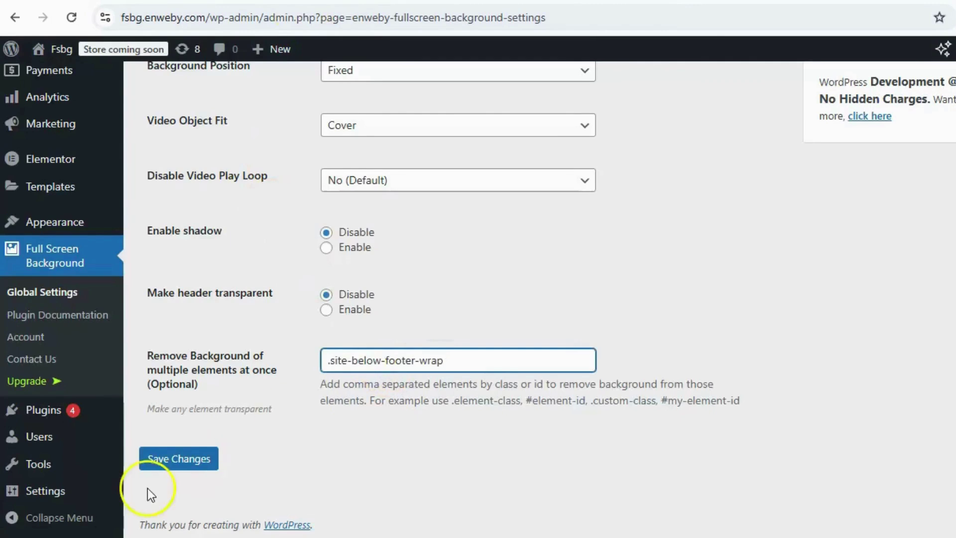
left_click(165, 463)
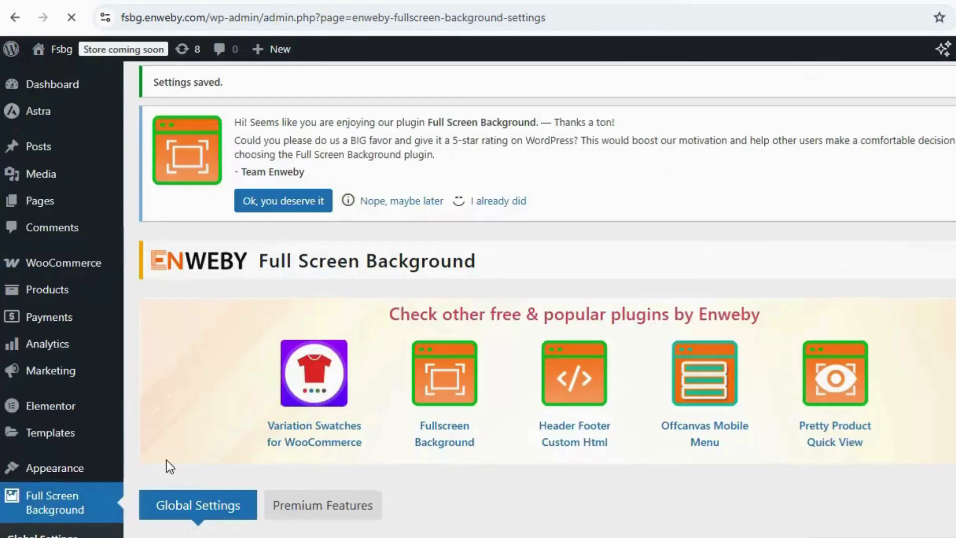
Reload the Fullscreen Background Demo Page to check the background of its footer.
key("ctrl+Tab")
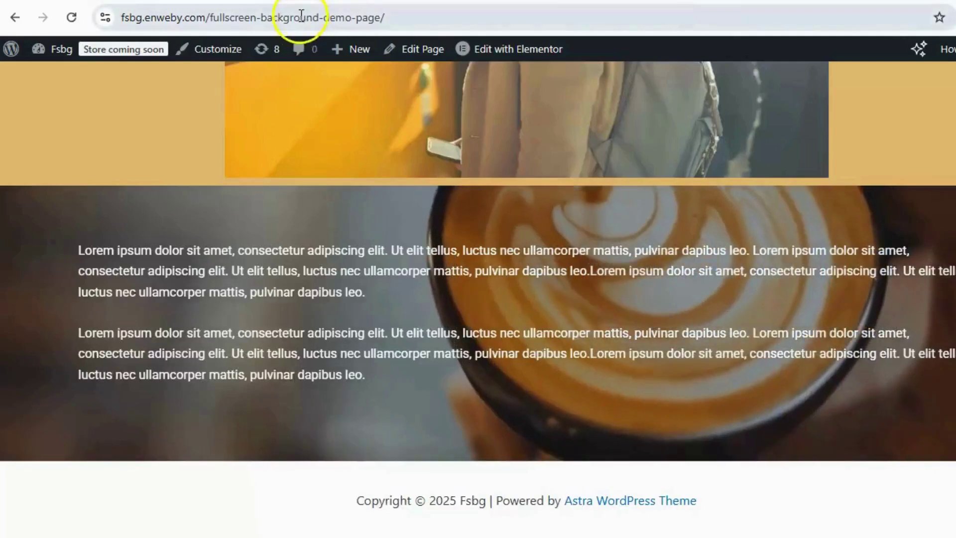
left_click(300, 15)
key("Return")
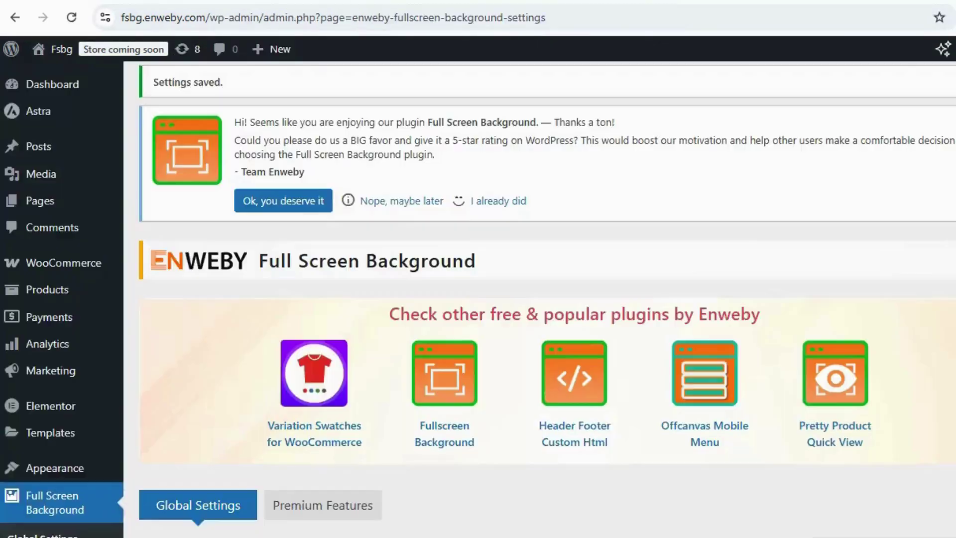
Back in the plugin's global settings, review the options from page selection and background type through to element background removal.
scroll(422, 250, "down", 12)
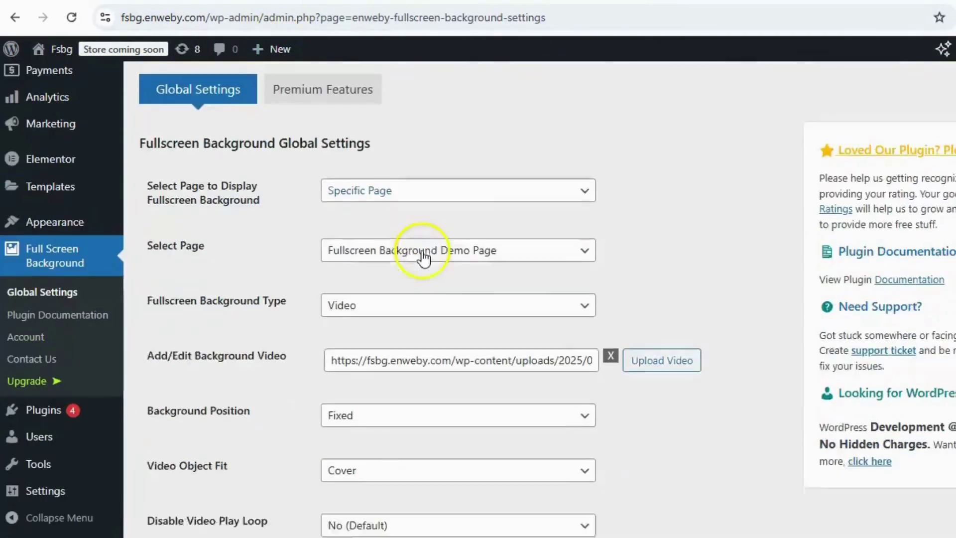
scroll(422, 255, "down", 2)
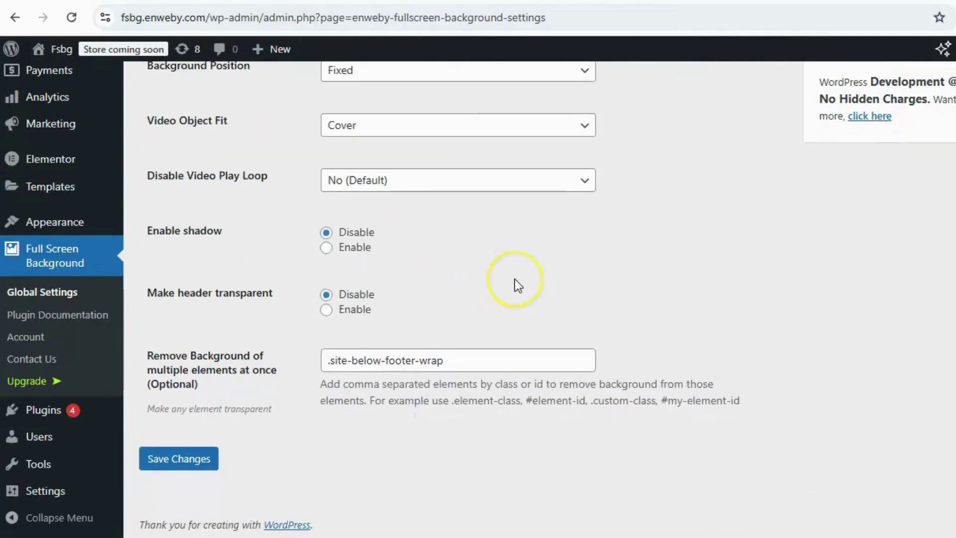
scroll(514, 279, "up", 10)
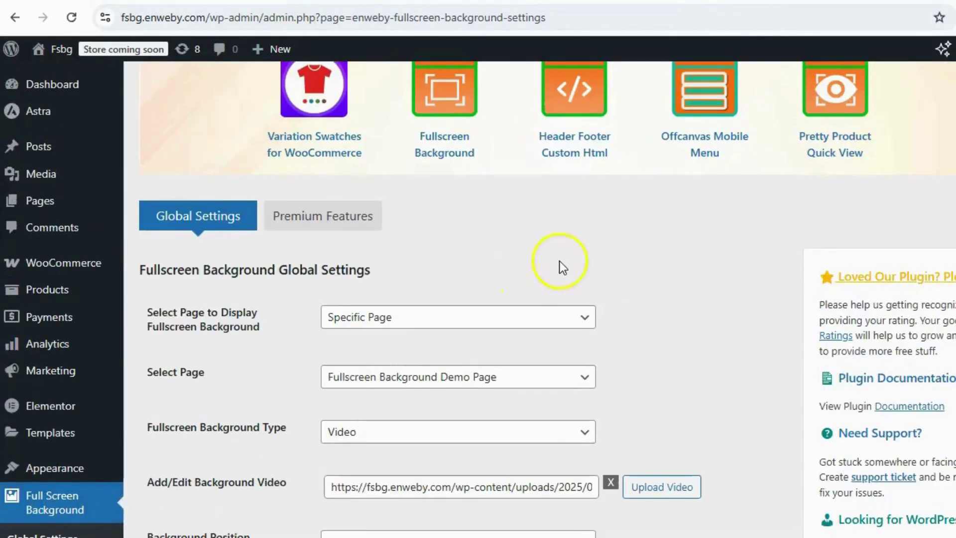
scroll(565, 266, "down", 3)
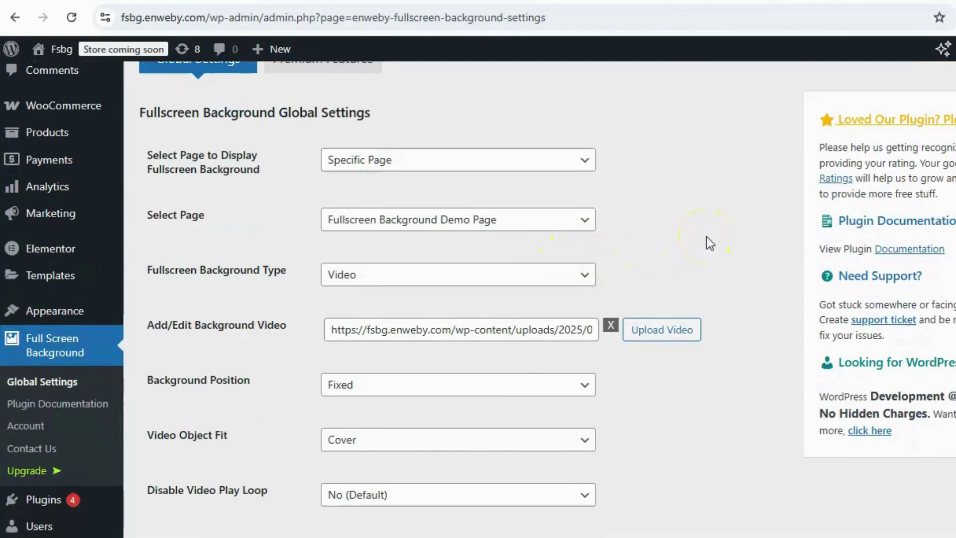
scroll(710, 243, "down", 6)
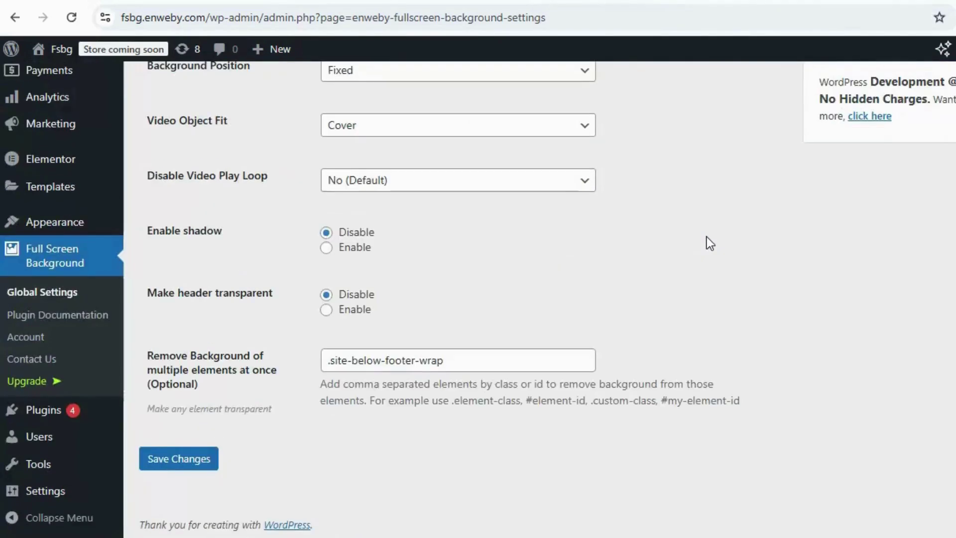